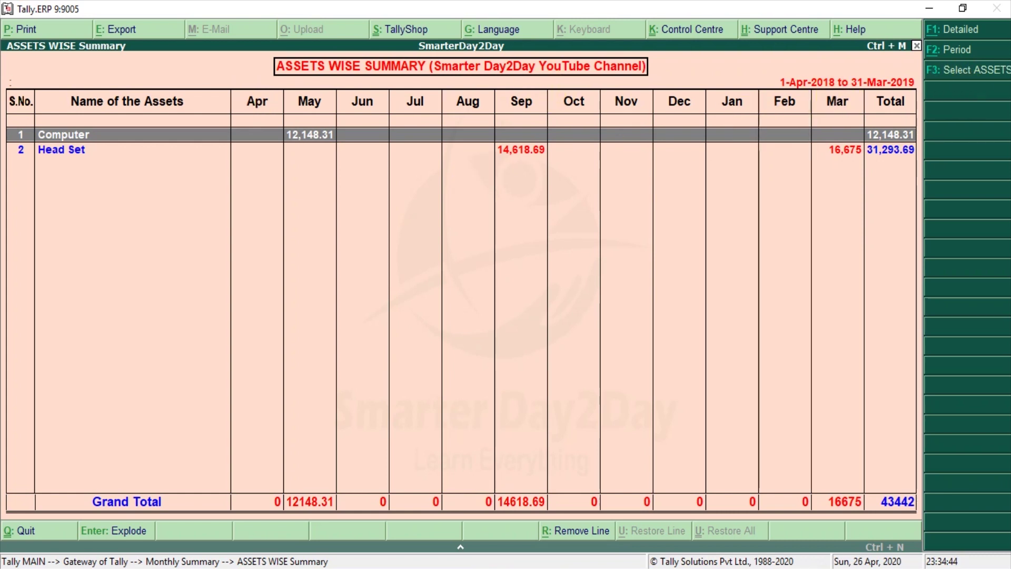
- Open the asset selection of the assets wise summary and look through the whole list of fixed assets
left_click(971, 74)
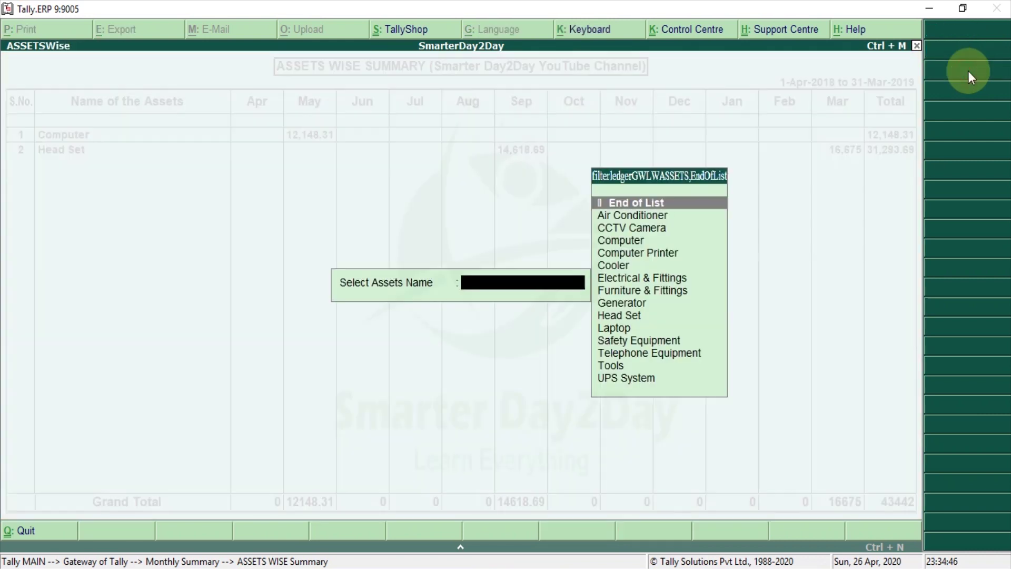
key("Down")
key("Down")
key("Down")
key("Down")
key("Down")
key("Down")
key("Down")
key("Down")
key("Down")
key("Down")
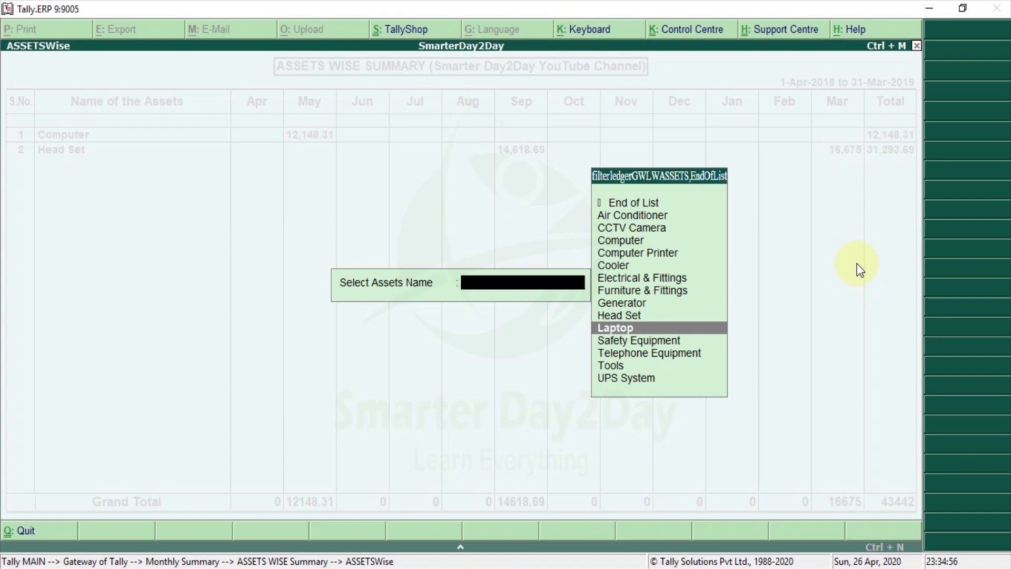
key("Down")
key("Down")
key("Down")
key("Down")
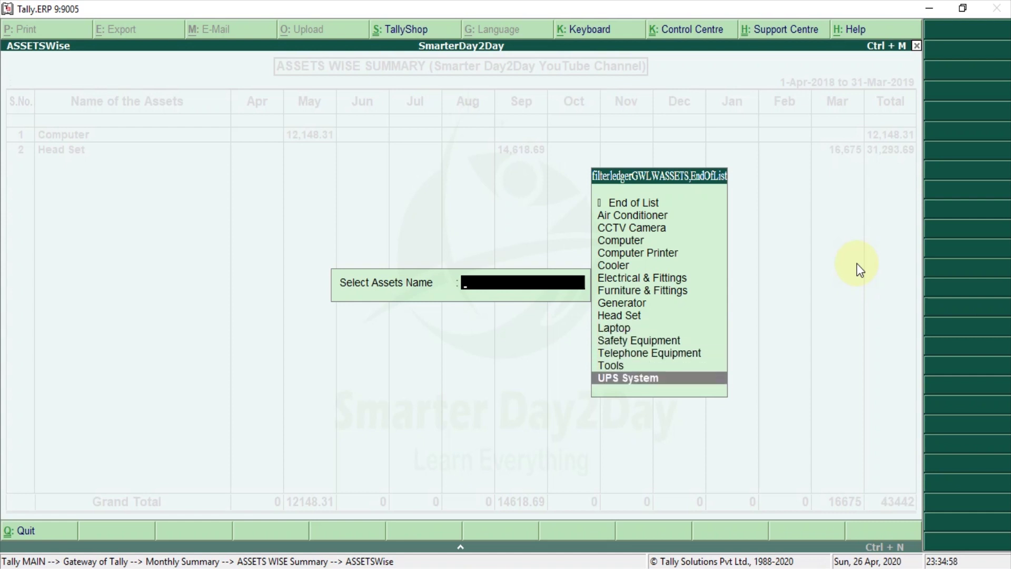
key("Up")
key("Up")
key("Up")
key("Up")
key("Up")
key("Up")
key("Up")
key("Up")
key("Up")
key("Up")
key("Up")
key("Up")
key("Up")
key("Up")
key("Up")
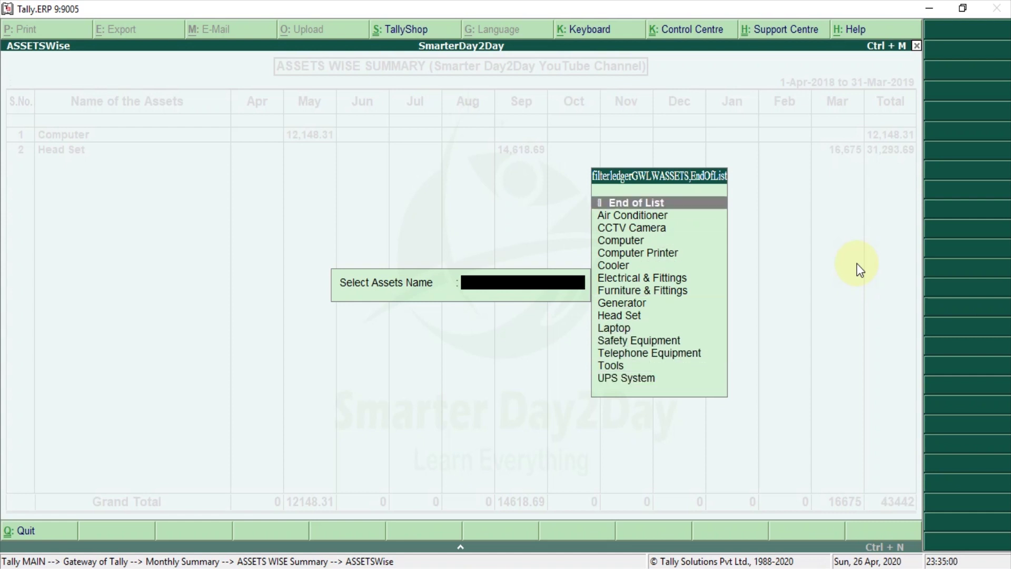
- Restrict the assets wise summary to CCTV Camera
key("Down")
key("Down")
key("Return")
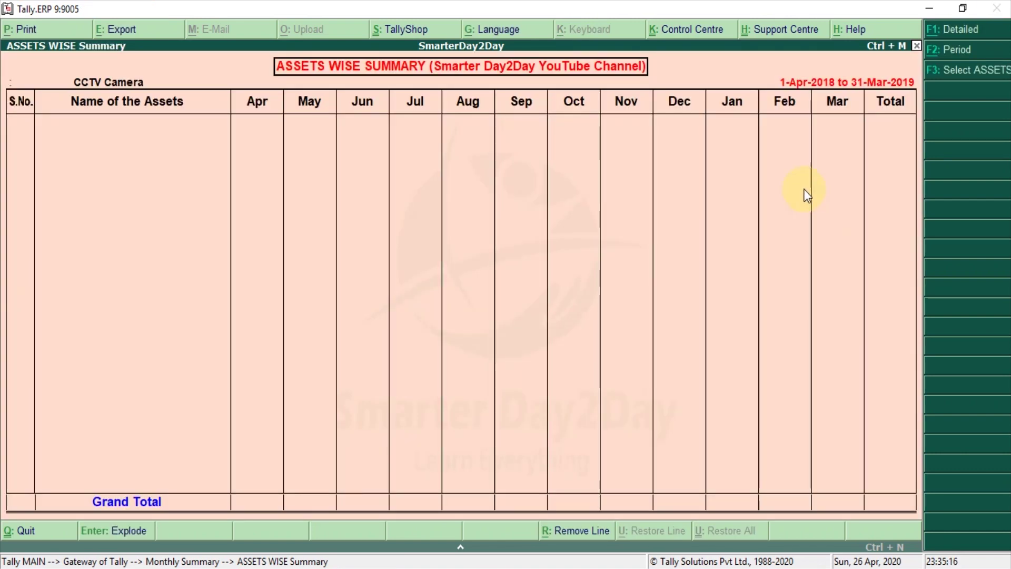
- Leave the assets summary and show the Balance Sheet in its detailed form
key("Escape")
key("Escape")
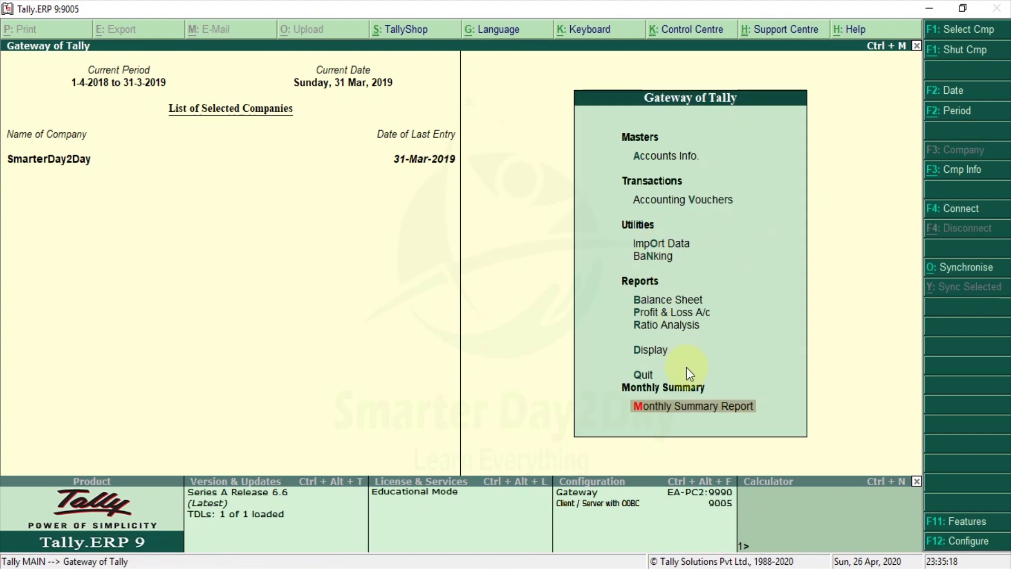
left_click(651, 305)
key("alt+F1")
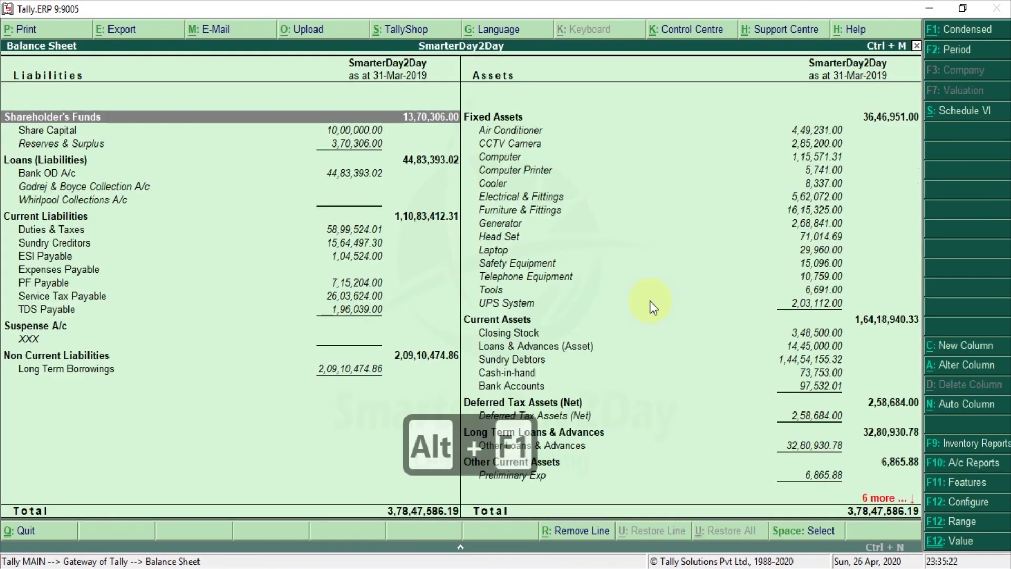
- View the ledger monthly summary of the CCTV Camera fixed asset and go through its months
key("Right")
key("Down")
key("Down")
key("Return")
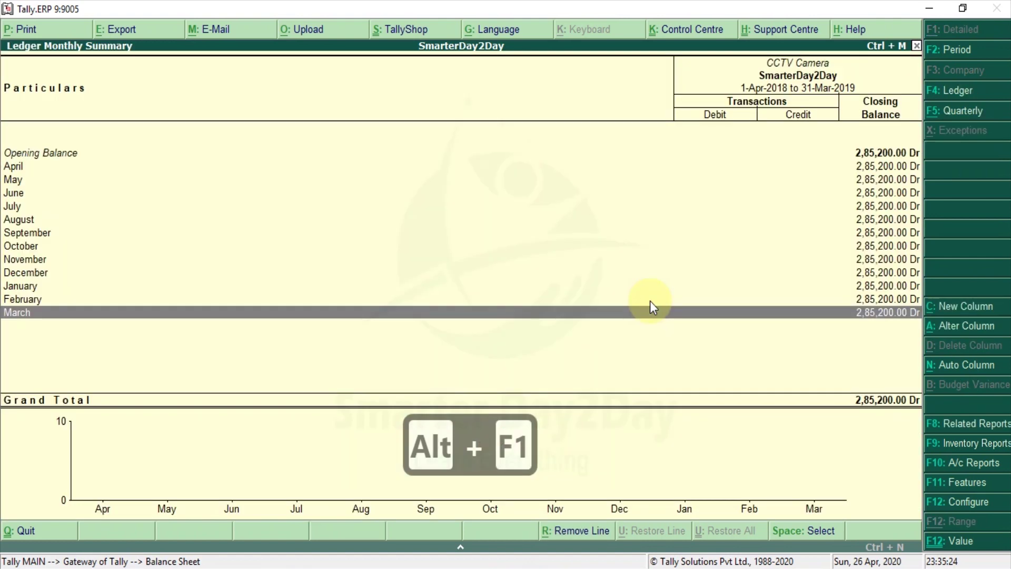
key("Up")
key("Up")
key("Up")
key("Up")
key("Up")
key("Up")
key("Up")
key("Up")
key("Up")
key("Up")
key("Up")
key("Escape")
- View the ledger monthly summary of the Air Conditioner fixed asset
key("Up")
key("Return")
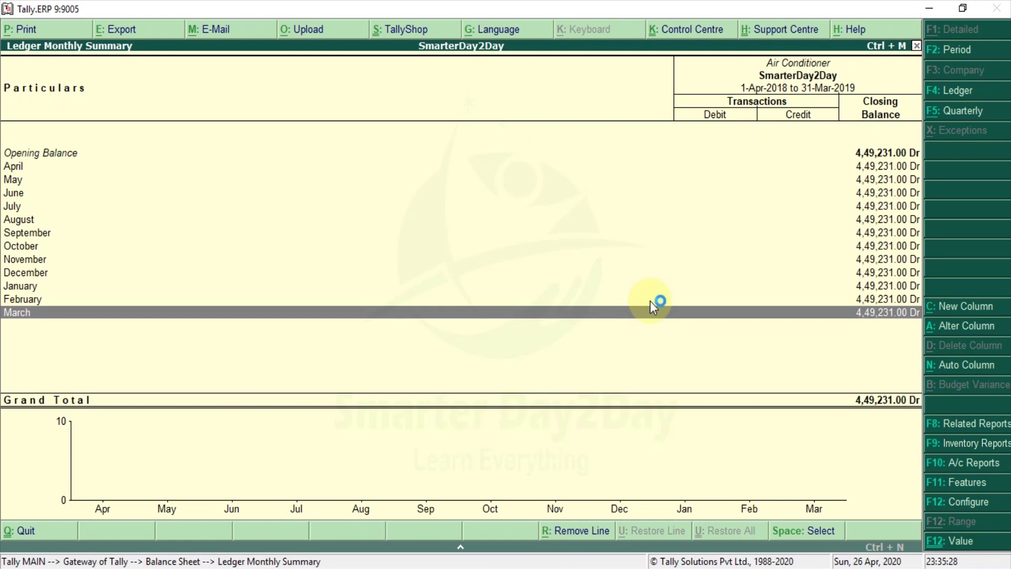
key("Escape")
- View the ledger monthly summary of the Computer fixed asset
key("Down")
key("Down")
key("Down")
key("Up")
key("Return")
key("Up")
key("Escape")
- View the ledger monthly summary of the Head Set fixed asset
key("Down")
key("Down")
key("Down")
key("Down")
key("Down")
key("Down")
key("Down")
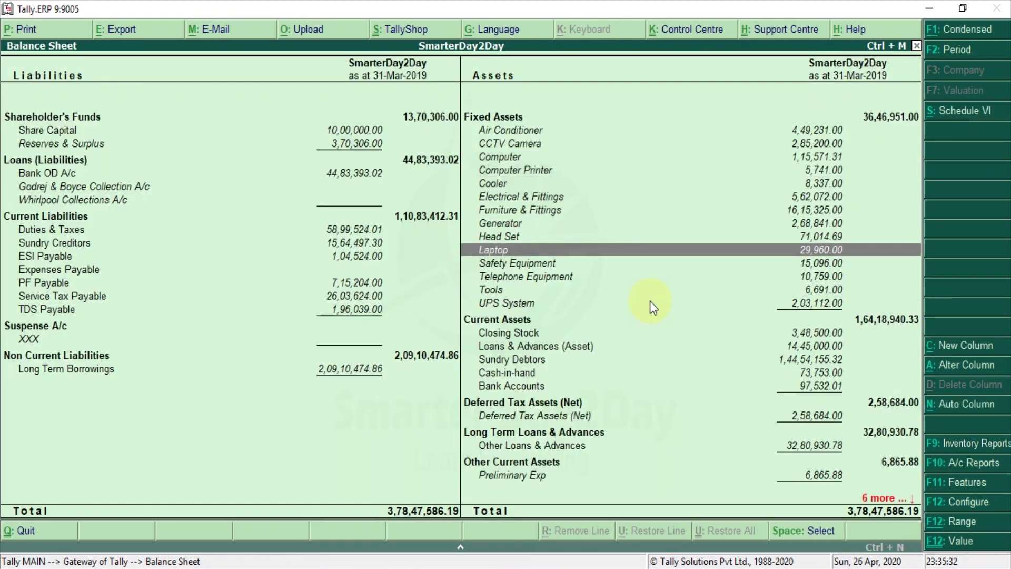
key("Up")
key("Return")
key("Escape")
- View the ledger monthly summaries of Furniture & Fittings and Electrical & Fittings, and return to the Gateway of Tally
key("Up")
key("Up")
key("Return")
key("Escape")
key("Up")
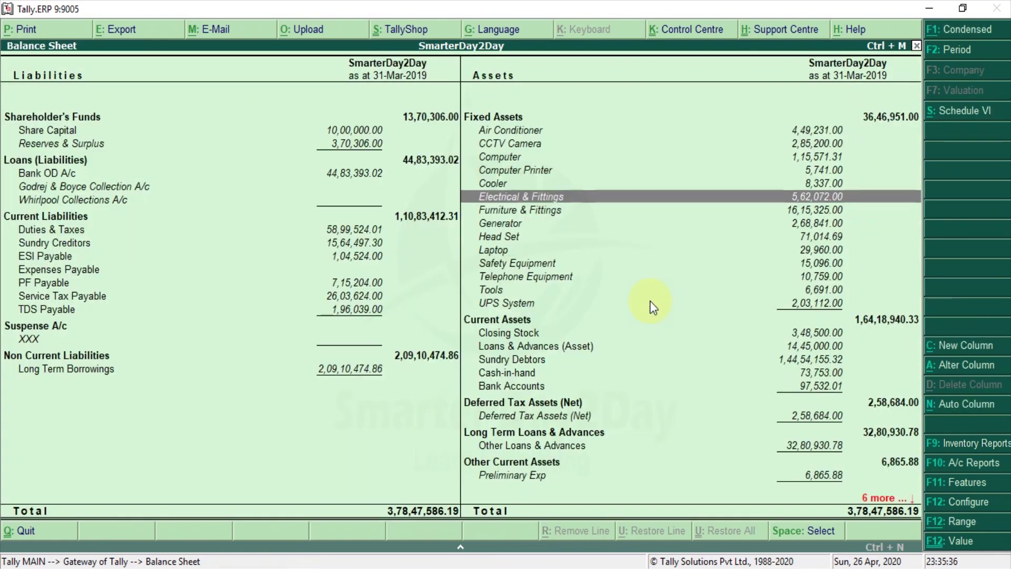
key("Return")
key("Escape")
key("Escape")
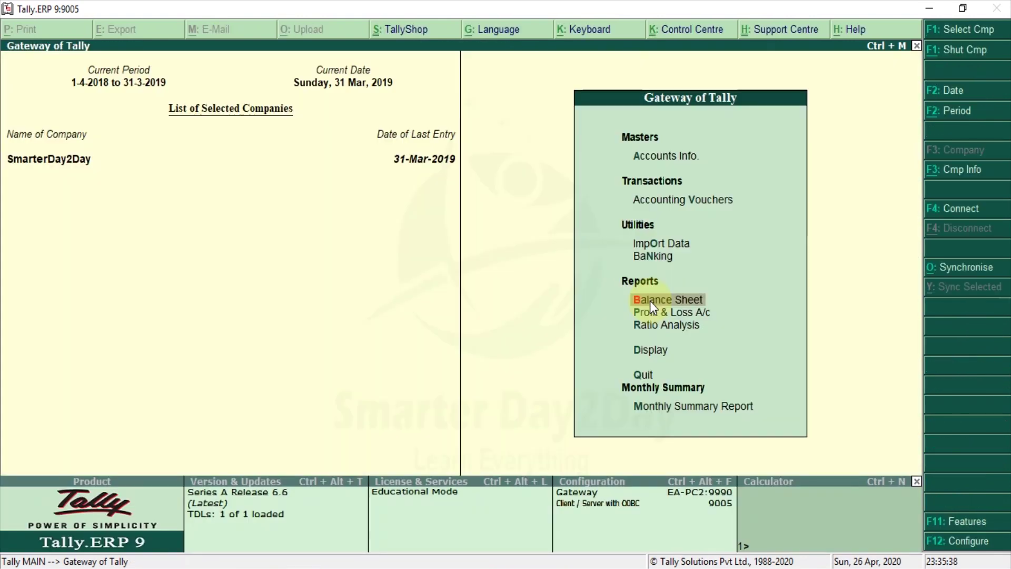
- Open the Party Wise Summary from the Monthly Summary Report
left_click(672, 406)
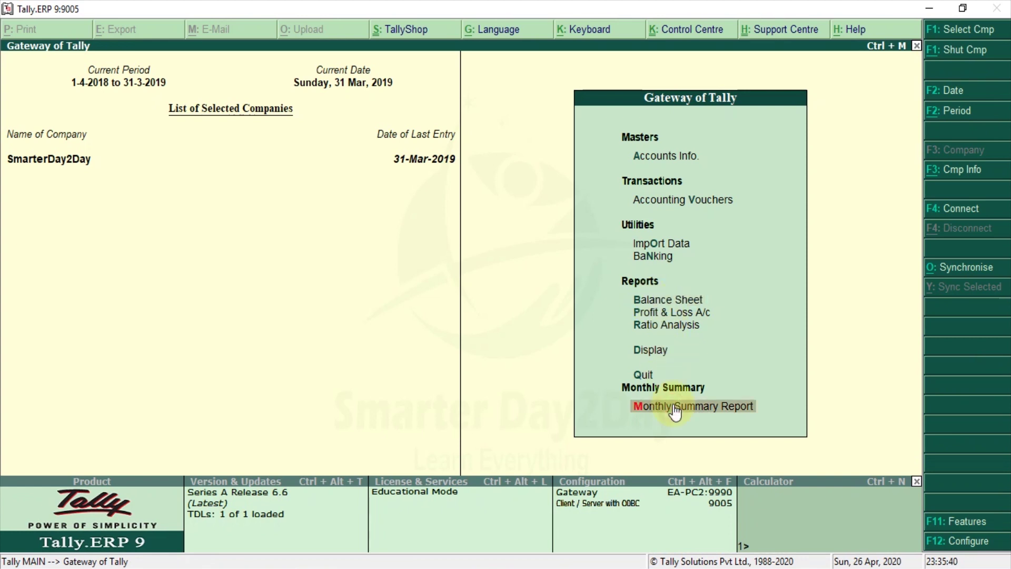
key("Down")
key("Down")
key("Down")
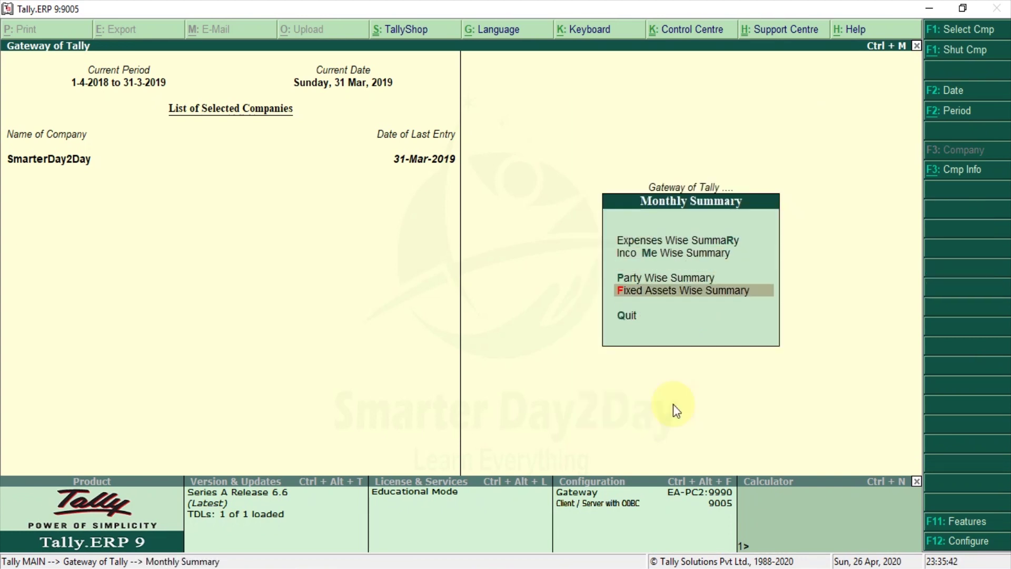
key("Up")
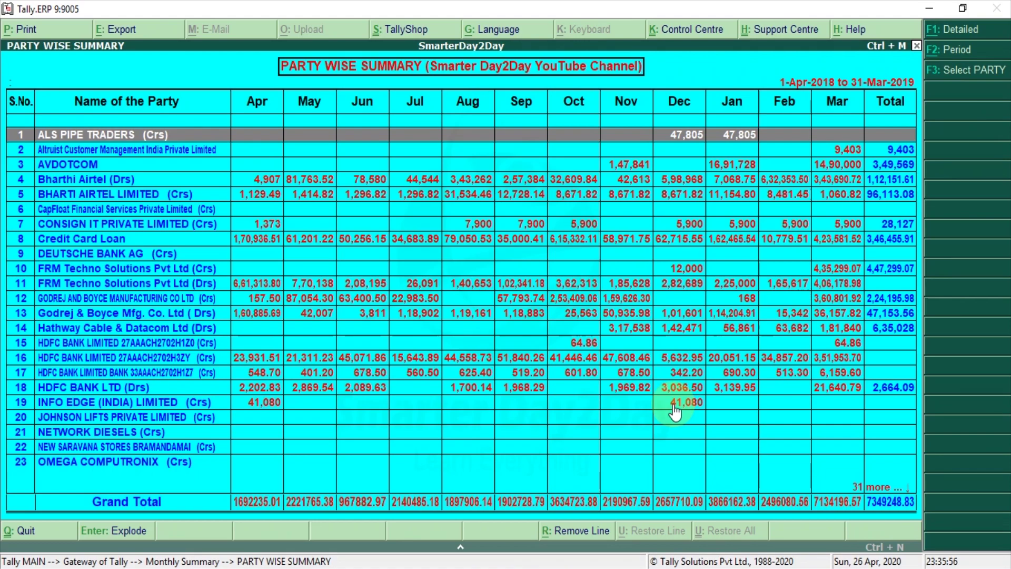
- Look through the full party list in the party wise summary down to the last row and back to the first
key("Down")
key("Down")
key("Down")
key("Down")
key("Down")
key("Down")
key("Down")
key("Down")
key("Down")
key("Down")
key("Down")
key("Down")
key("Down")
key("Down")
key("Down")
key("Down")
key("Down")
key("Down")
key("Down")
key("Down")
key("Down")
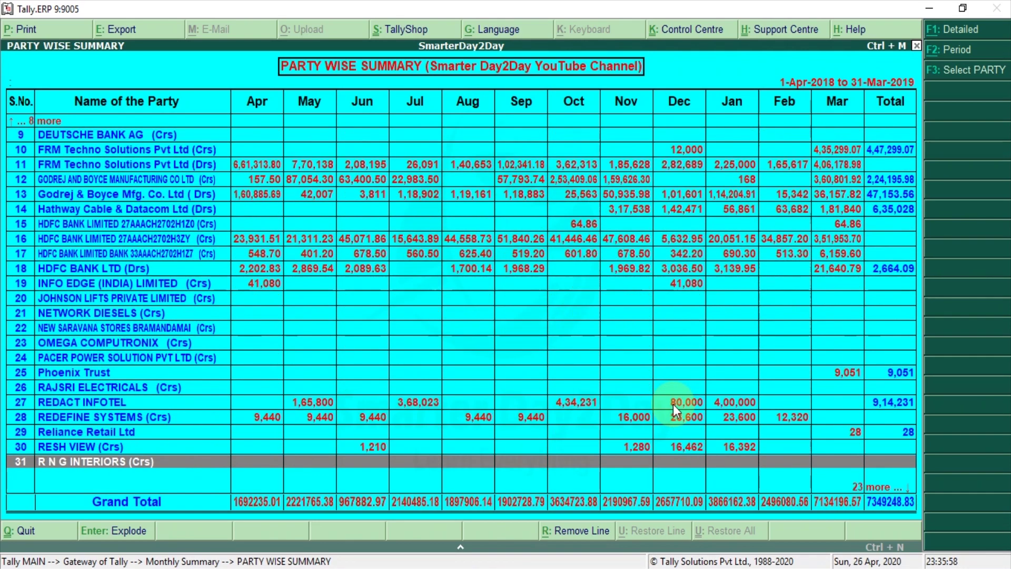
key("Down")
key("Down")
key("Down")
key("Down")
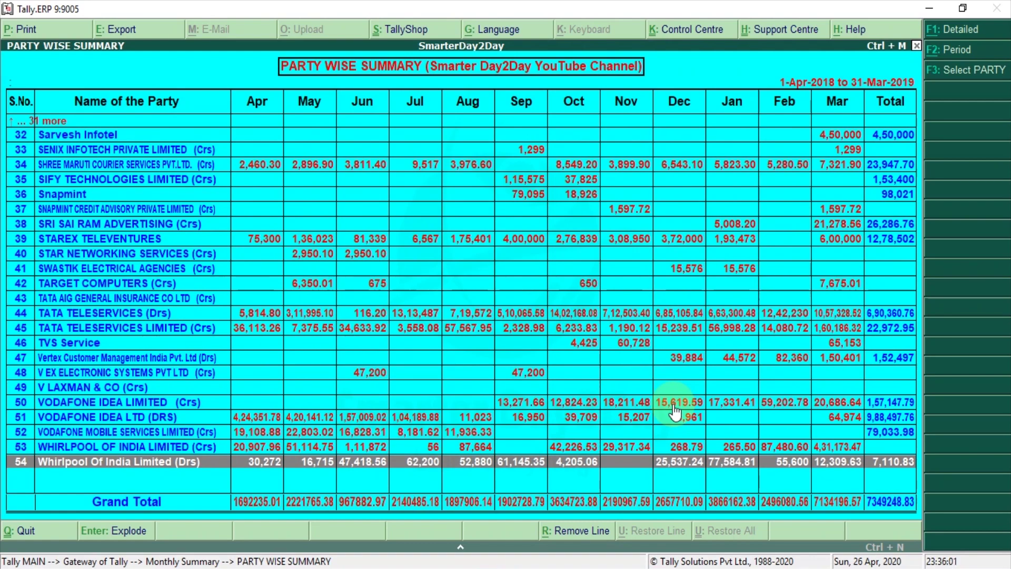
key("Up")
key("Up")
key("Up")
key("Up")
key("Up")
key("Up")
key("Up")
key("Up")
key("Up")
key("Up")
key("Up")
key("Up")
key("Up")
key("Up")
key("Up")
key("Up")
key("Up")
key("Up")
key("Up")
key("Up")
key("Up")
key("Up")
key("Up")
key("Up")
key("Up")
key("Up")
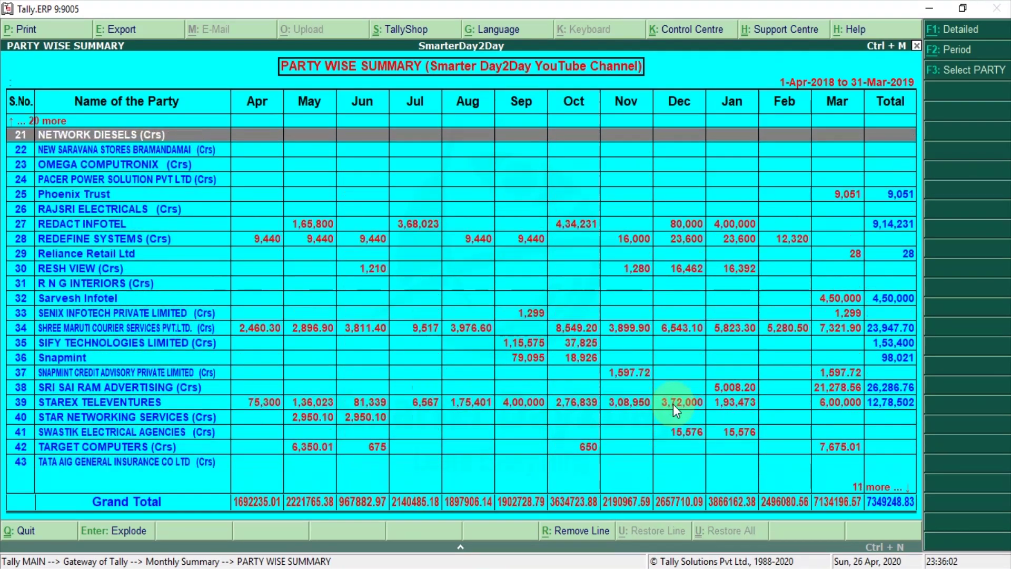
key("Up")
key("Up")
- Examine the monthly amounts of Bharthi Airtel (Drs) and the neighbouring party rows
key("Down")
key("Down")
key("Down")
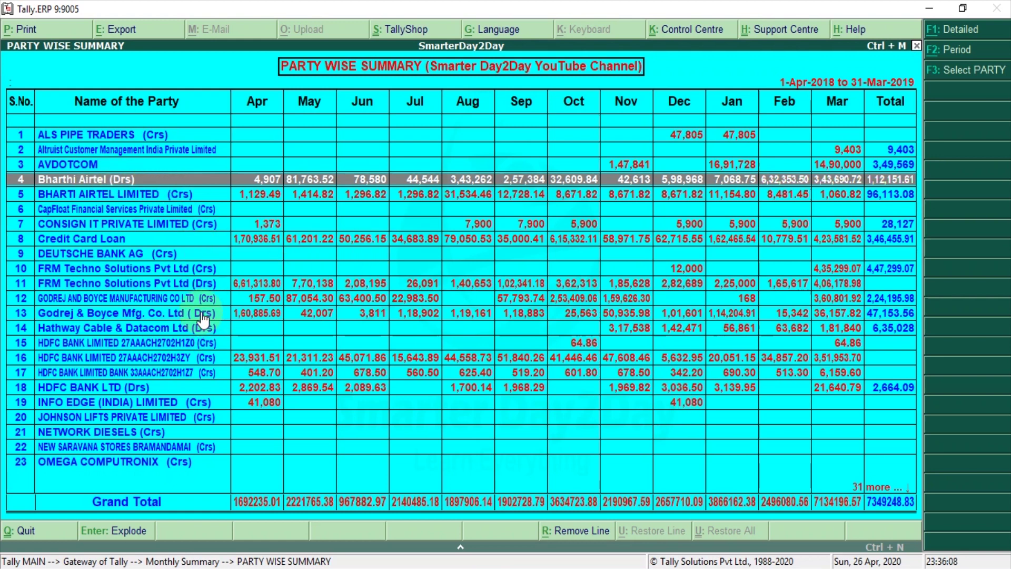
key("Up")
key("Up")
key("Up")
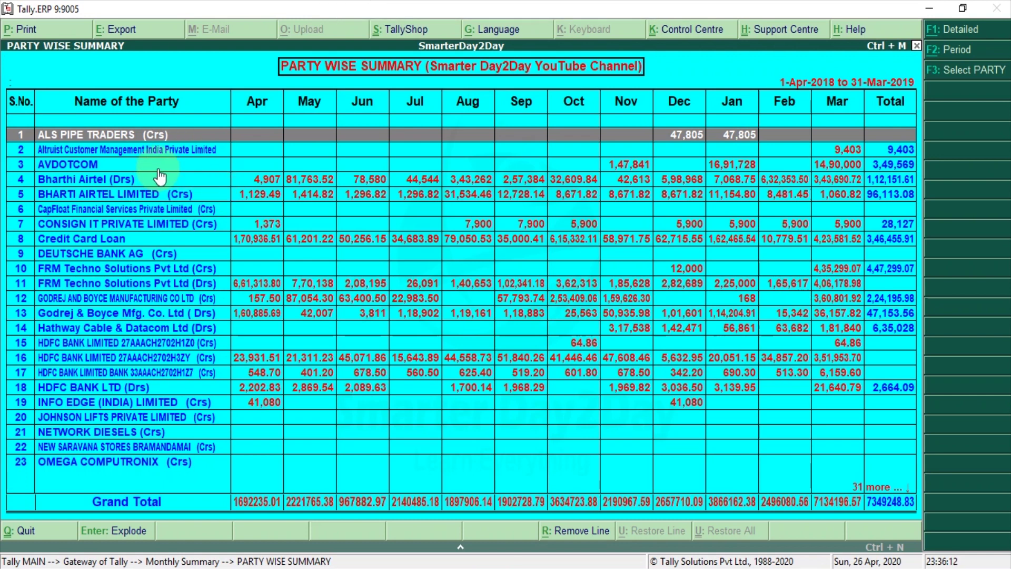
left_click(277, 184)
key("Down")
key("Up")
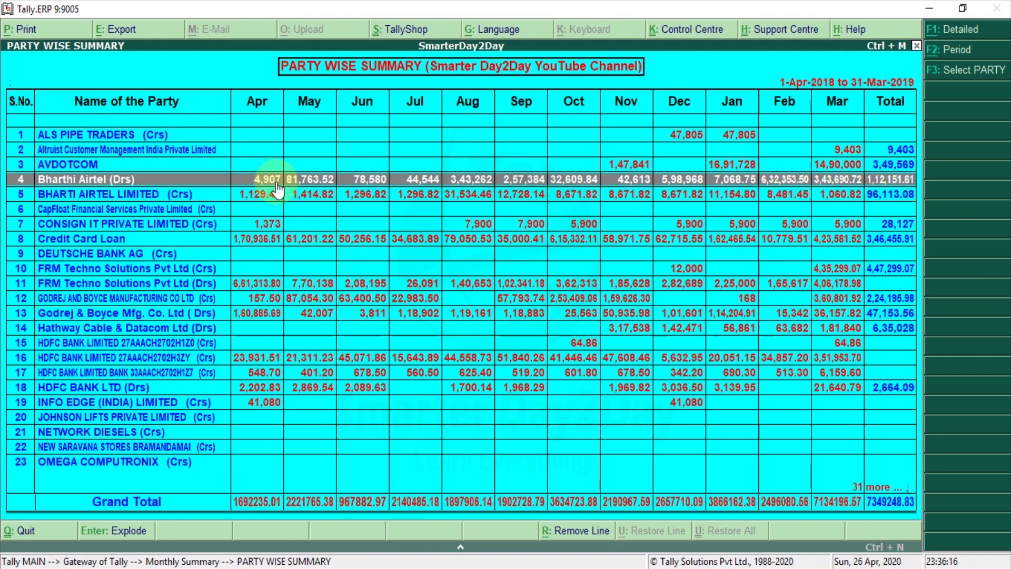
key("Down")
key("Down")
key("Down")
key("Down")
key("Up")
key("Up")
key("Up")
key("Up")
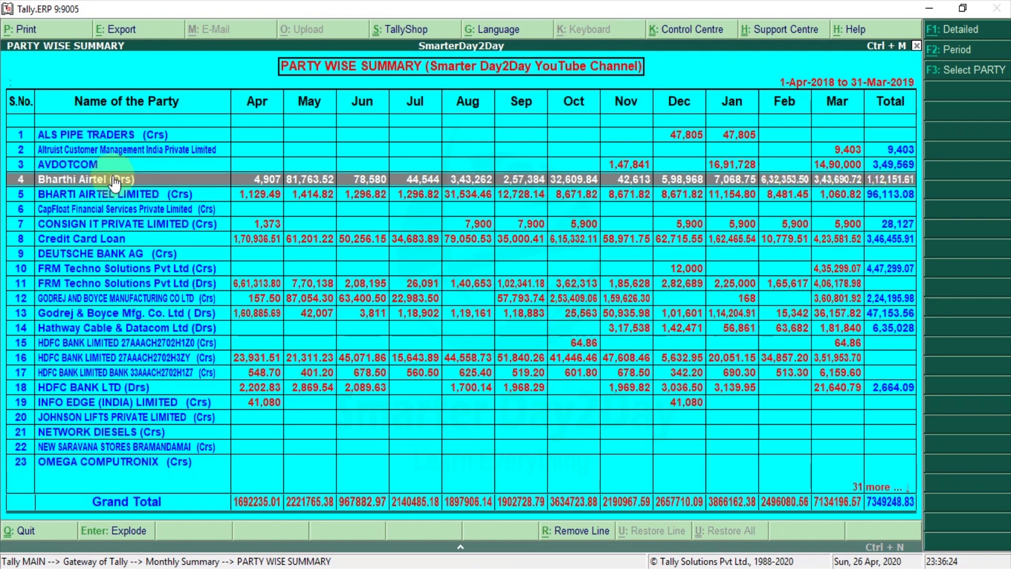
- Compare the Bharthi Airtel (Drs) row with the BHARTI AIRTEL LIMITED (Crs) row
left_click(171, 188)
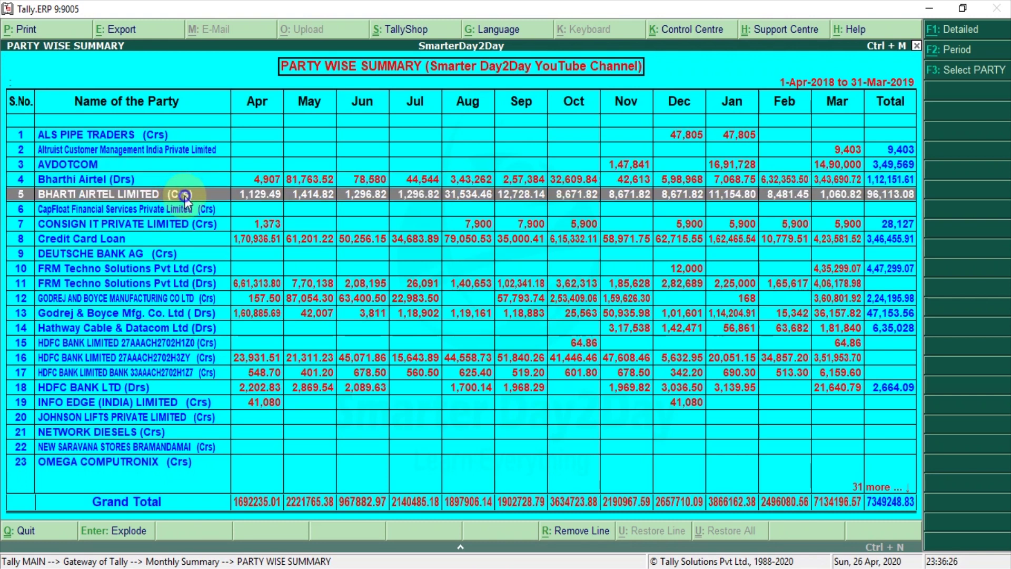
left_click(160, 171)
left_click(173, 182)
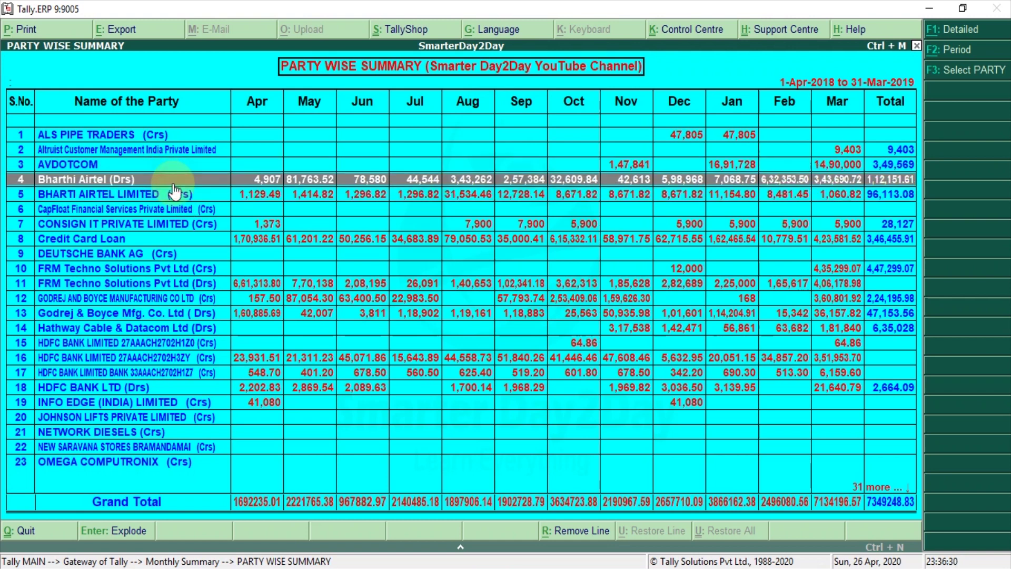
left_click(175, 191)
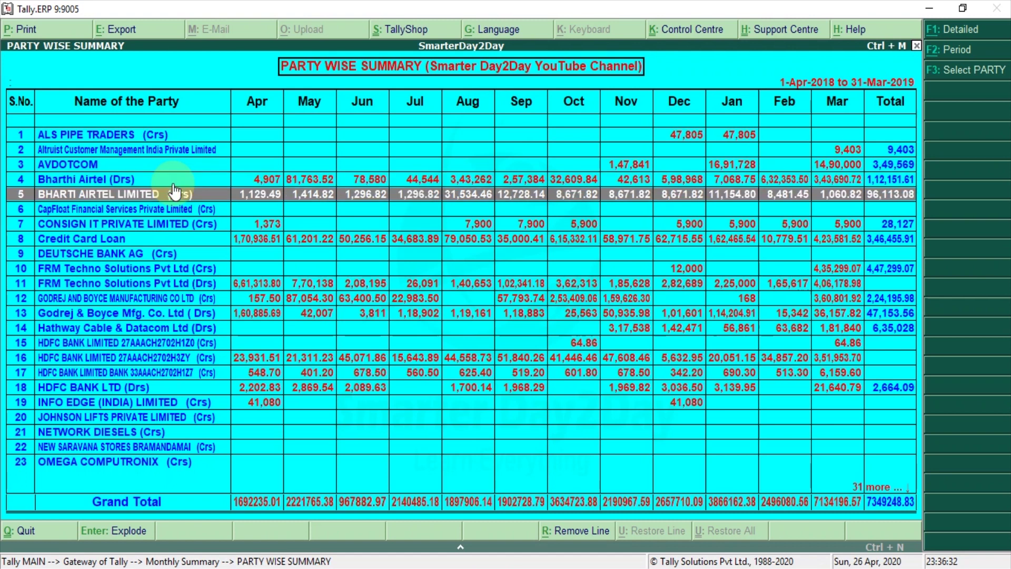
- Filter the party wise summary to ALS PIPE TRADERS (Crs), and return to the full party list
left_click(302, 182)
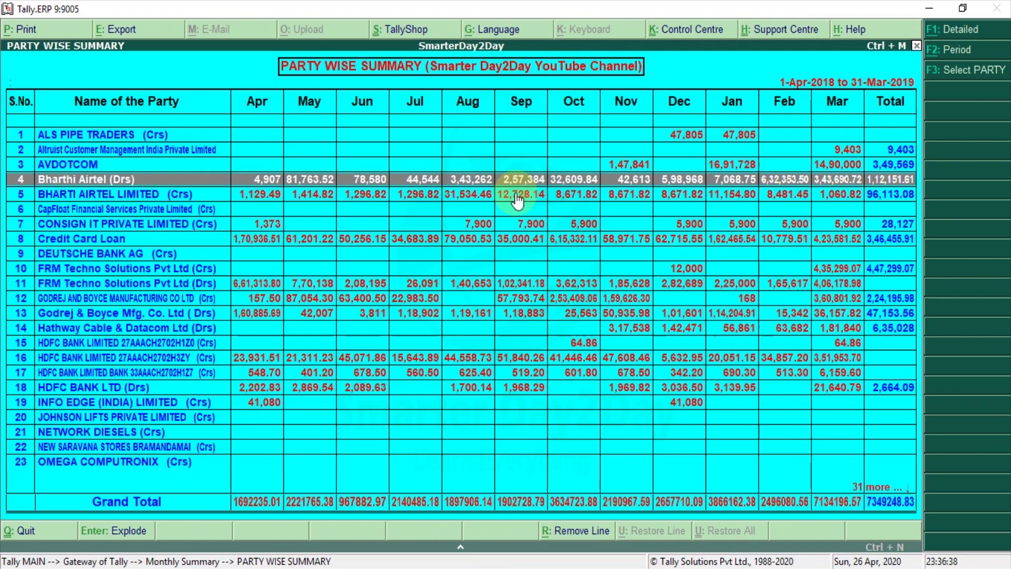
left_click(968, 74)
key("Down")
key("Down")
key("Up")
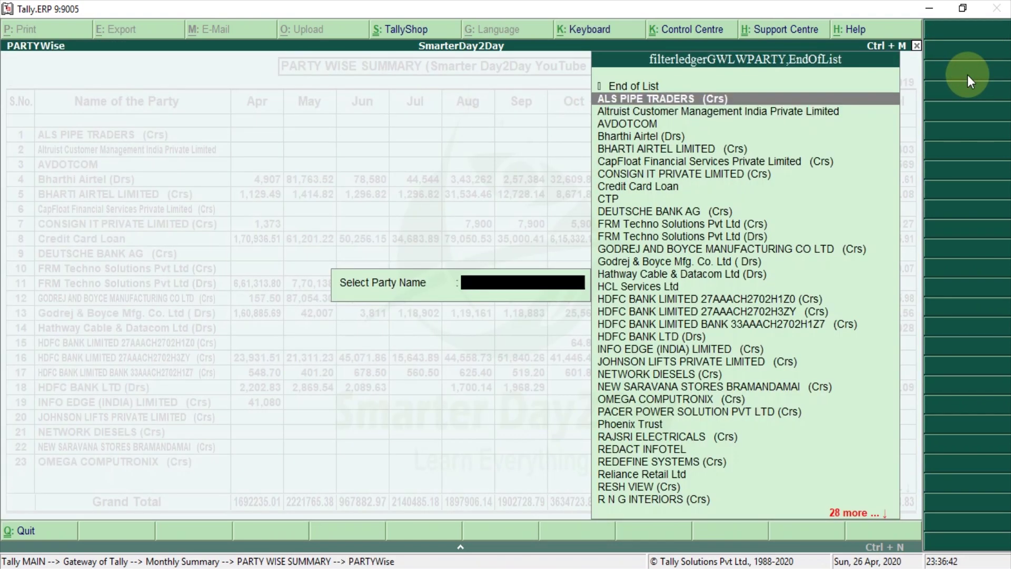
key("Return")
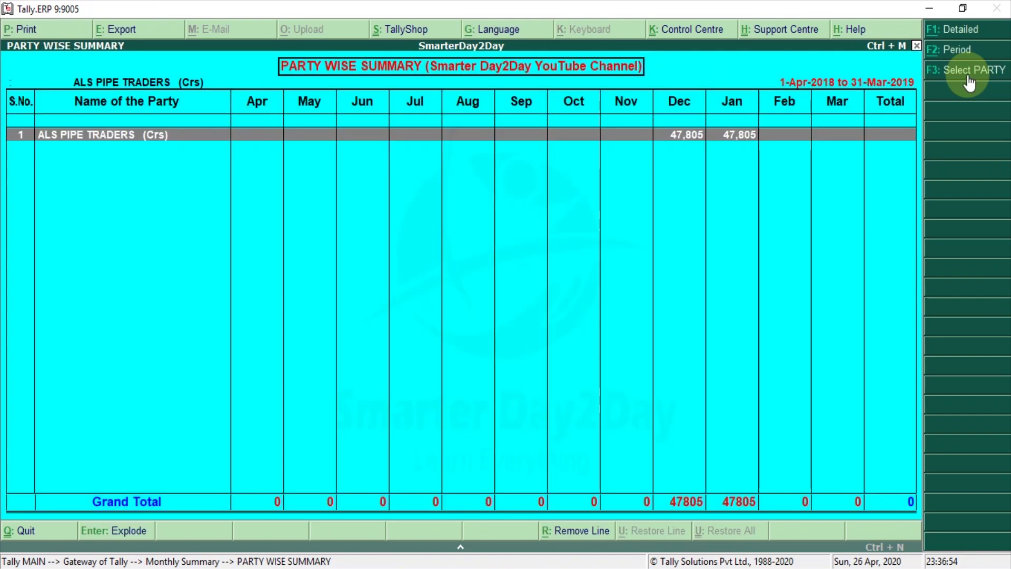
key("Escape")
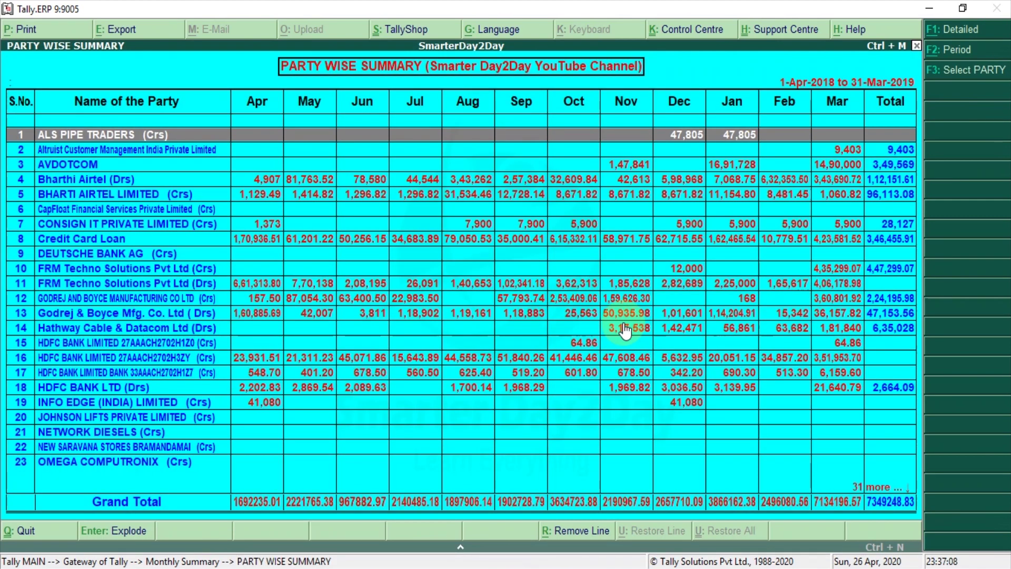
- Look through all party rows down to Whirlpool Of India Limited (Drs) and back up to Altruist Customer Management India Private Limited
key("Down")
key("Down")
key("Down")
key("Down")
key("Down")
key("Down")
key("Down")
key("Down")
key("Down")
key("Down")
key("Down")
key("Down")
key("Down")
key("Down")
key("Down")
key("Down")
key("Down")
key("Down")
key("Down")
key("Down")
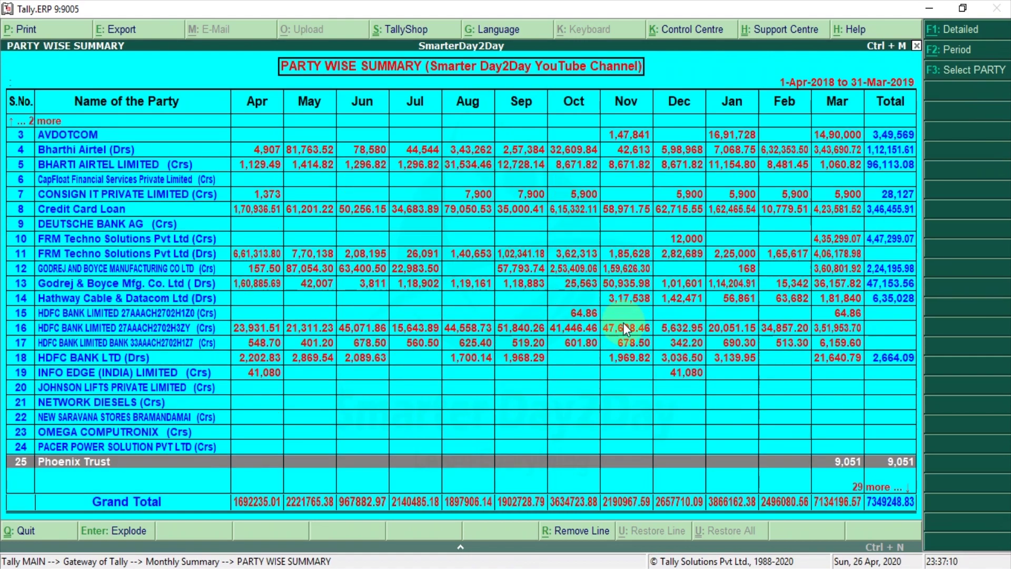
key("Down")
key("Down")
key("Down")
key("Down")
key("Down")
key("Down")
key("Down")
key("Down")
key("Down")
key("Down")
key("Down")
key("Down")
key("Down")
key("Down")
key("Down")
key("Down")
key("Down")
key("Down")
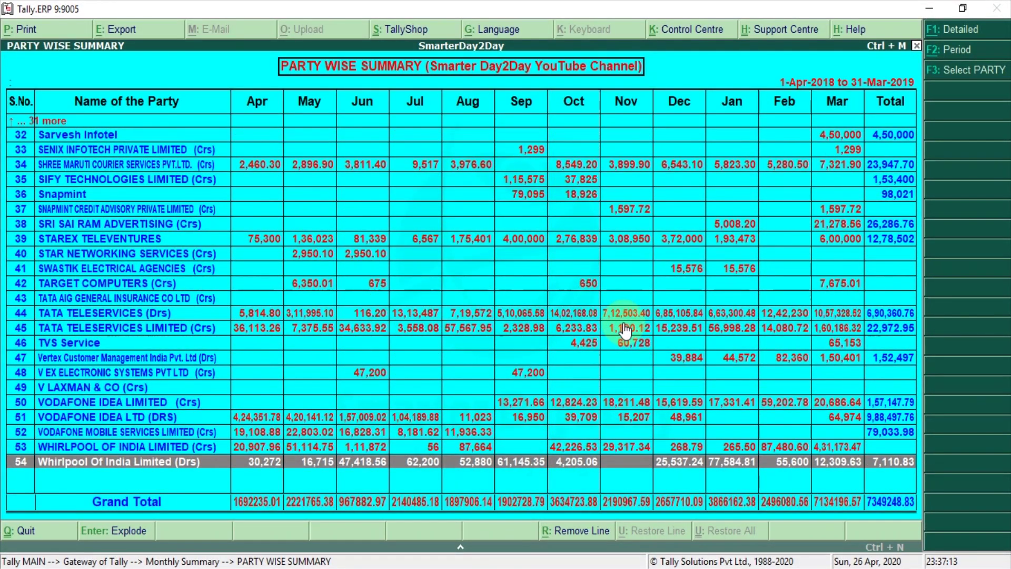
key("Up")
key("Up")
key("Up")
key("Up")
key("Up")
key("Up")
key("Up")
key("Up")
key("Up")
key("Up")
key("Up")
key("Up")
key("Up")
key("Up")
key("Up")
key("Up")
key("Up")
key("Up")
key("Up")
key("Up")
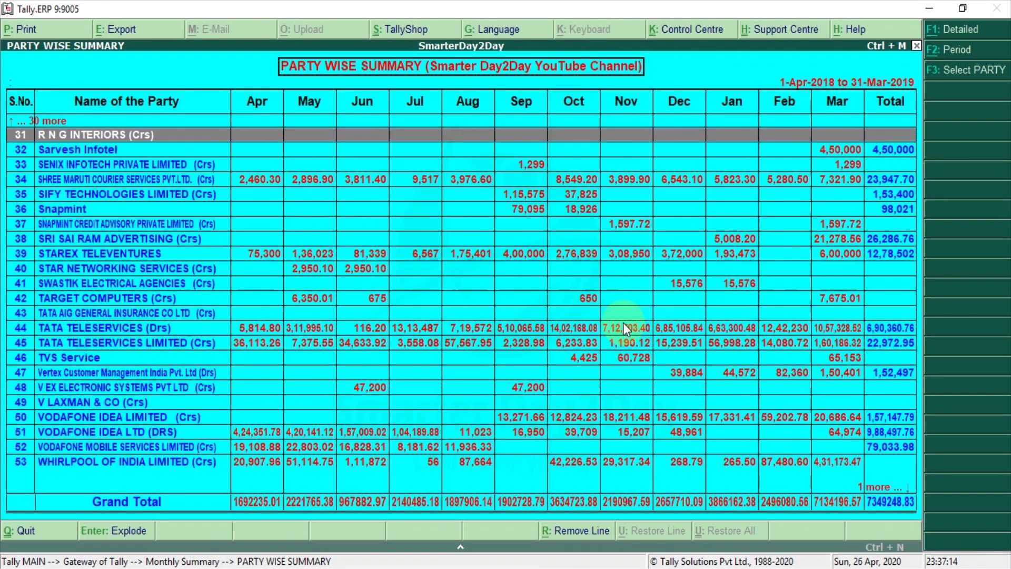
key("Up")
key("Up")
key("Up")
key("Up")
key("Up")
key("Up")
key("Up")
key("Up")
key("Up")
key("Up")
key("Up")
key("Up")
key("Up")
key("Up")
key("Up")
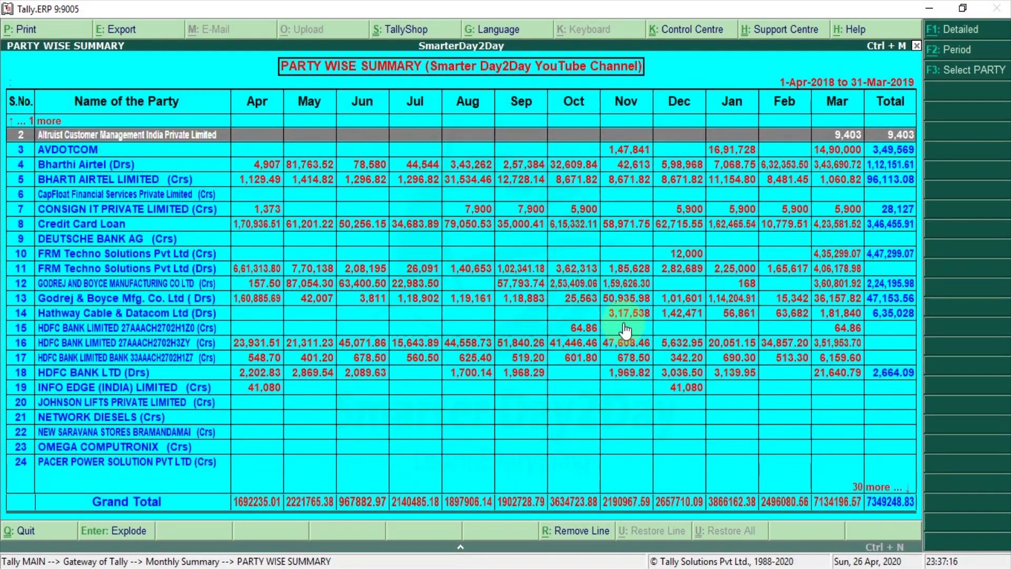
- Examine the upper party rows down to FRM Techno Solutions Pvt Ltd (Crs)
key("Down")
key("Down")
key("Down")
key("Down")
key("Down")
key("Down")
key("Down")
key("Down")
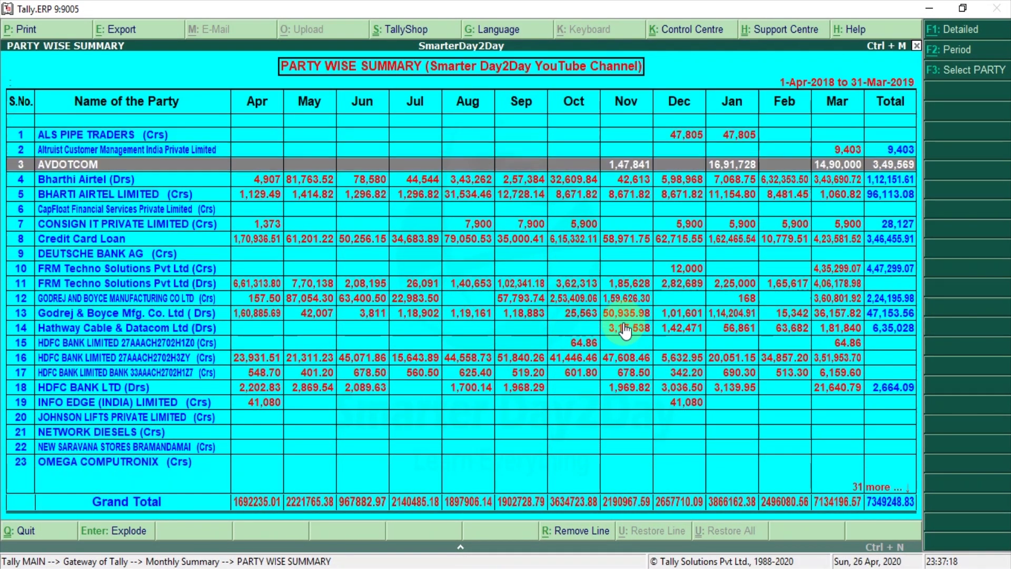
key("Down")
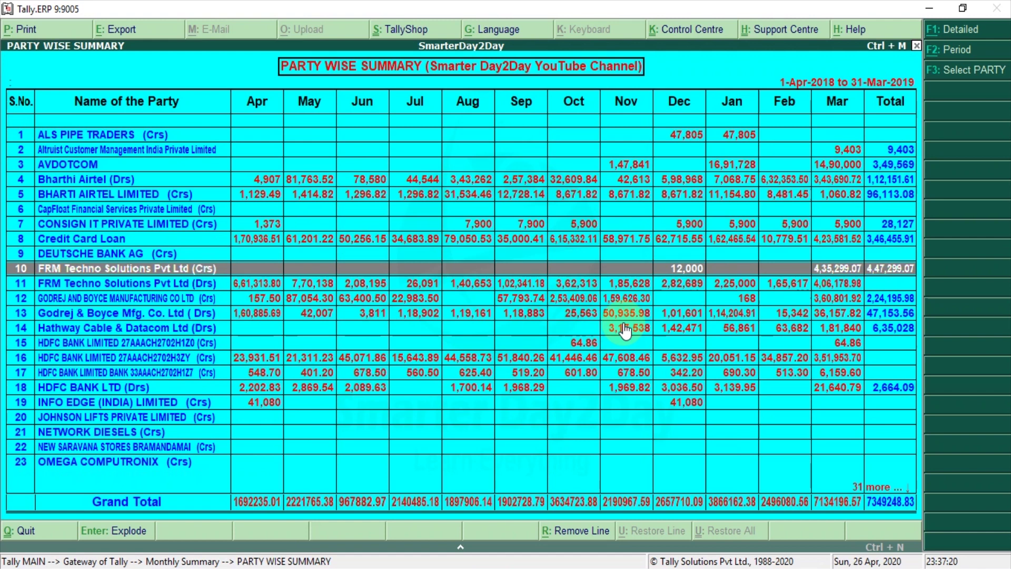
- Open the Income Wise Summary from the Monthly Summary and examine the Services GST - 18% row
key("Escape")
key("Up")
key("Return")
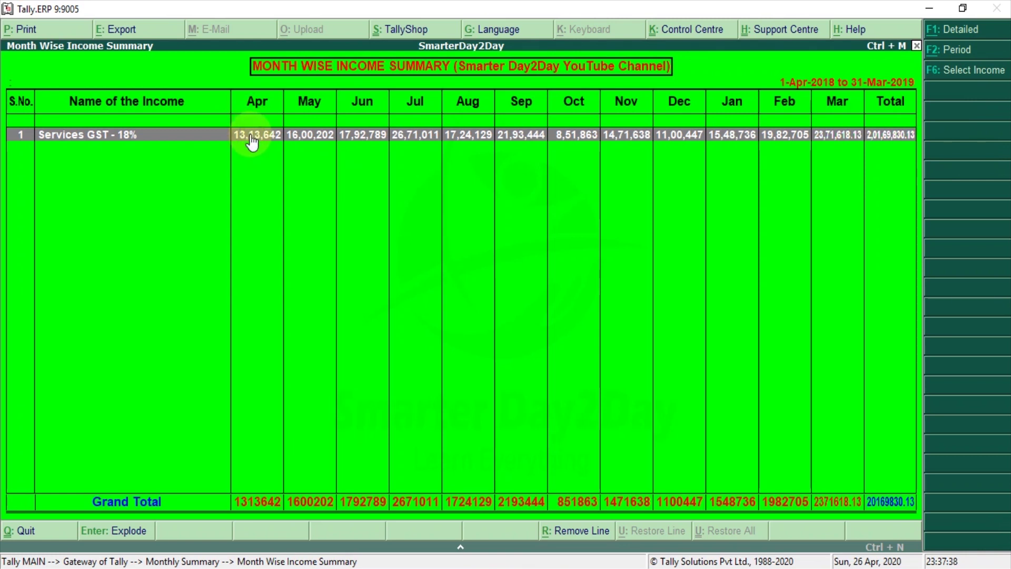
left_click(251, 134)
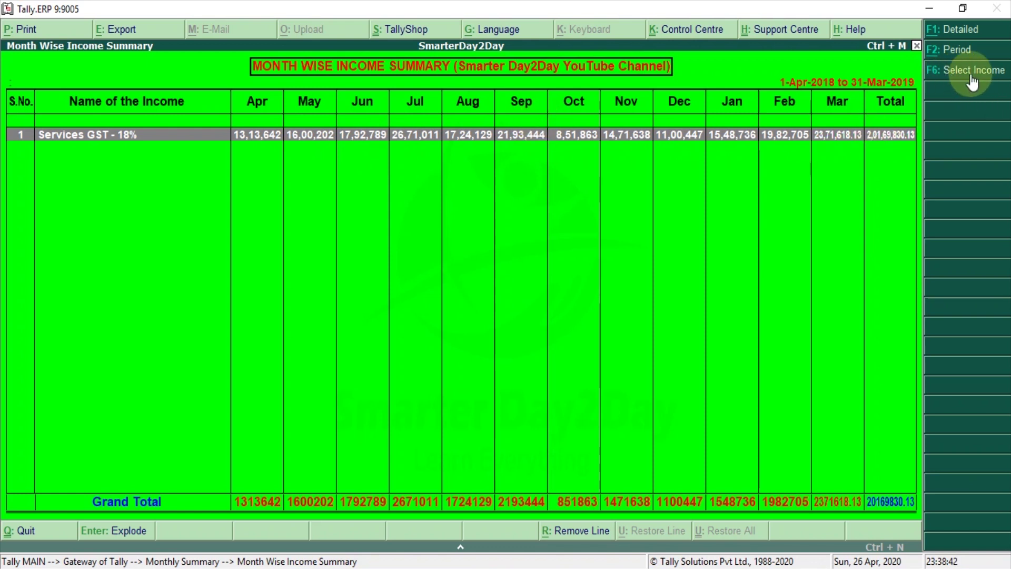
- Check the income selection list and the period setting of the income summary, leaving both without changes
left_click(953, 73)
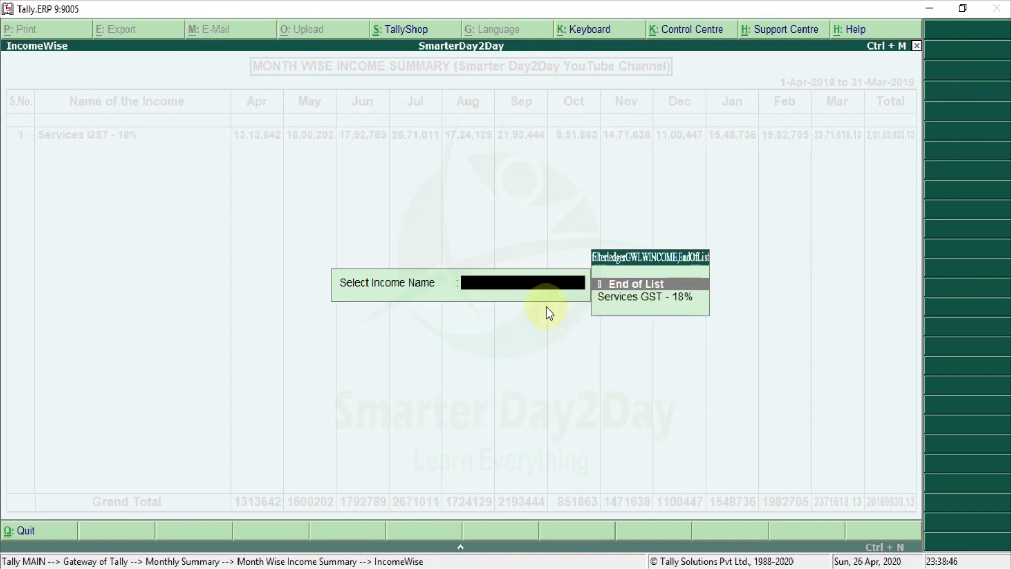
key("Escape")
key("y")
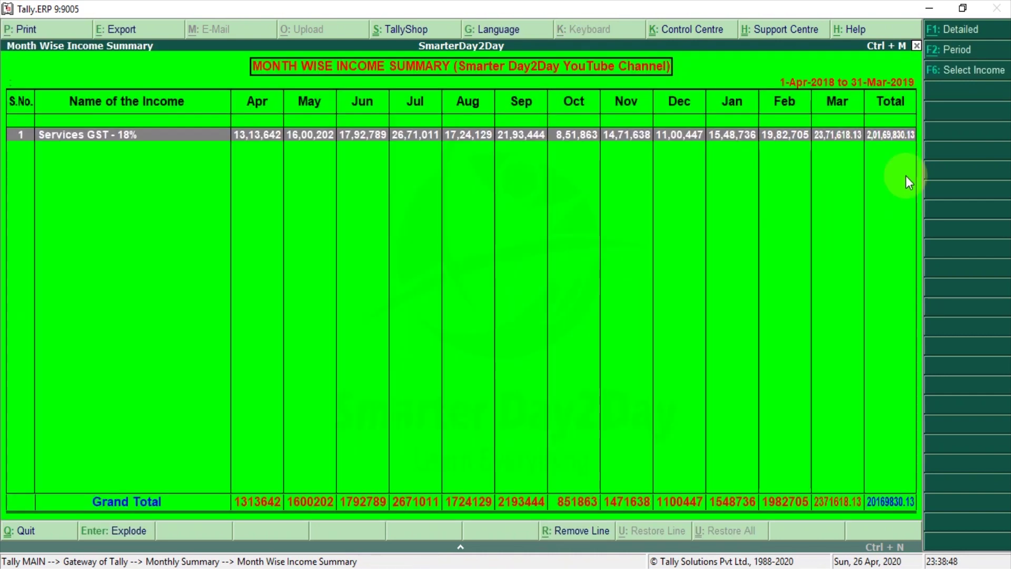
left_click(954, 50)
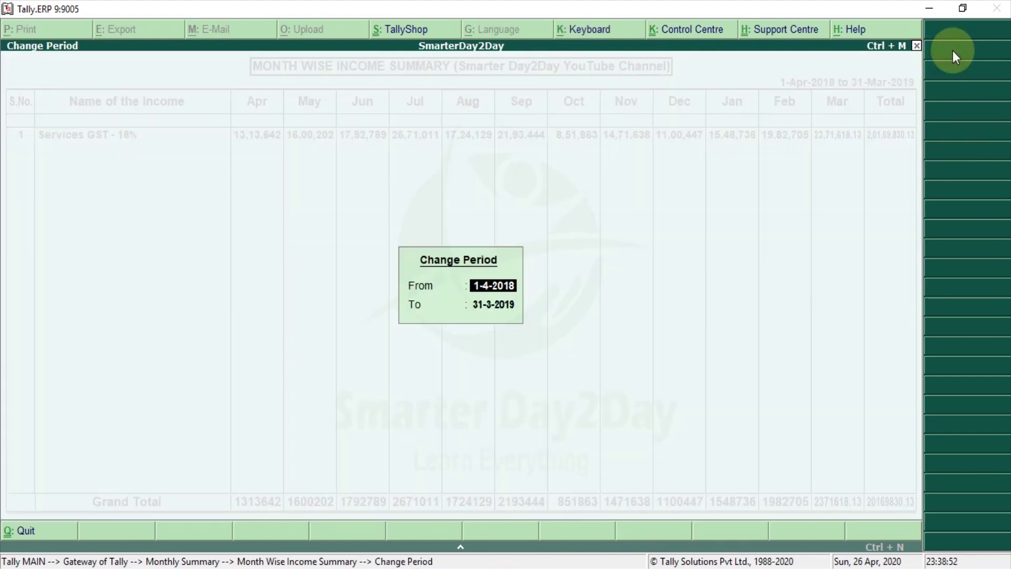
key("Escape")
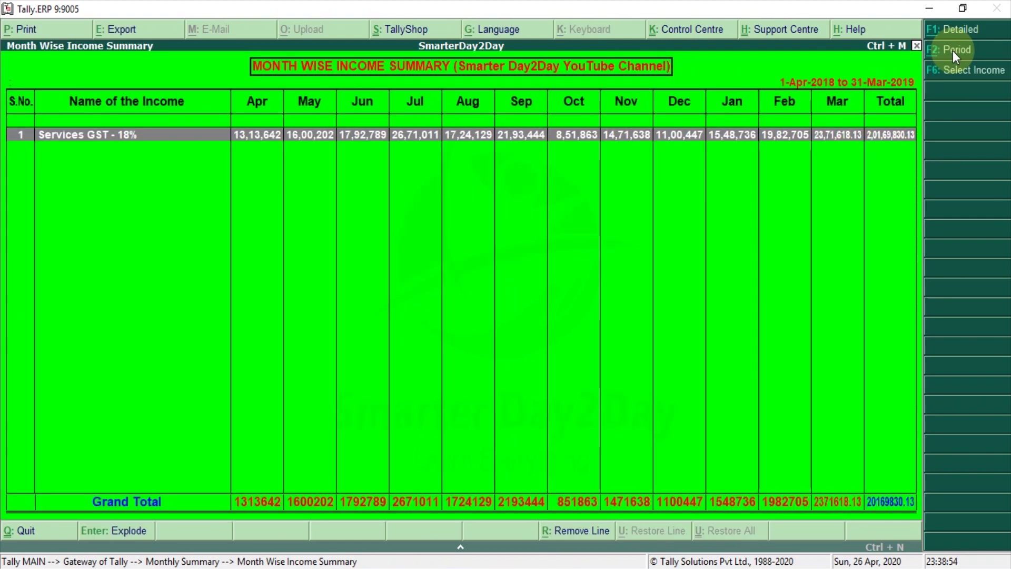
- Open the Expenses Wise Summary and look through the expense list down to the last row and back to the first
key("Escape")
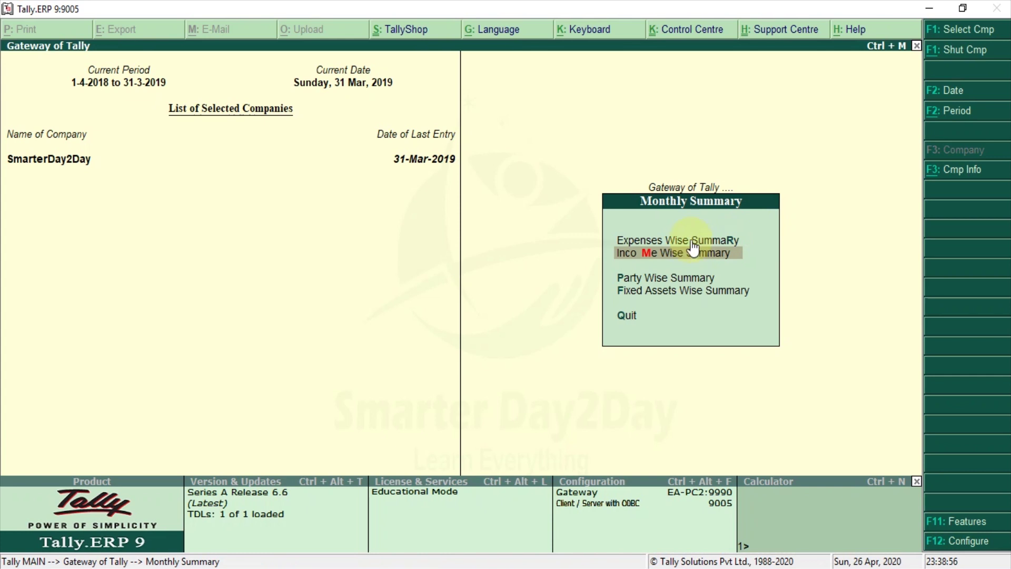
left_click(723, 240)
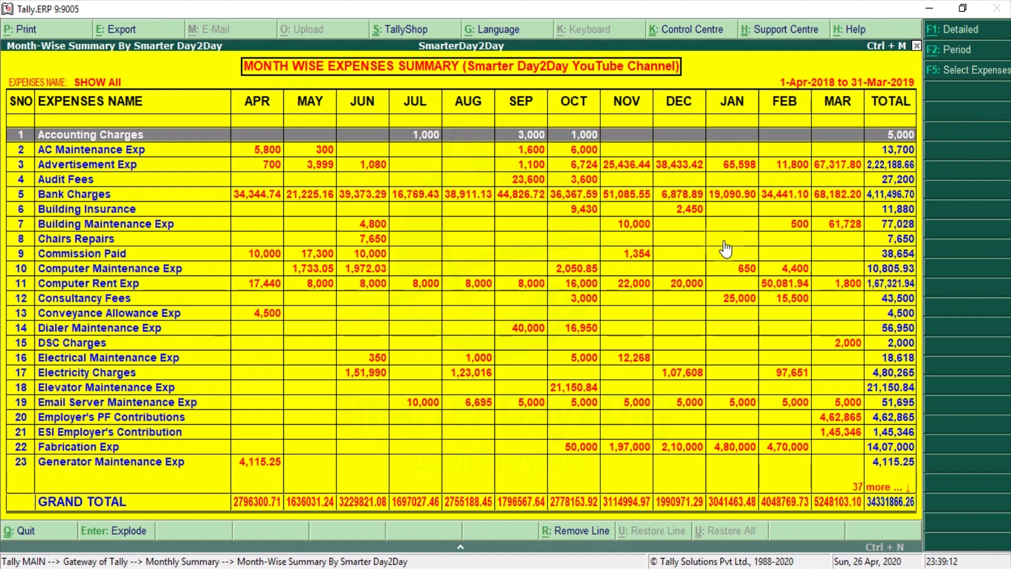
key("Down")
key("Down")
key("Down")
key("Down")
key("Down")
key("Down")
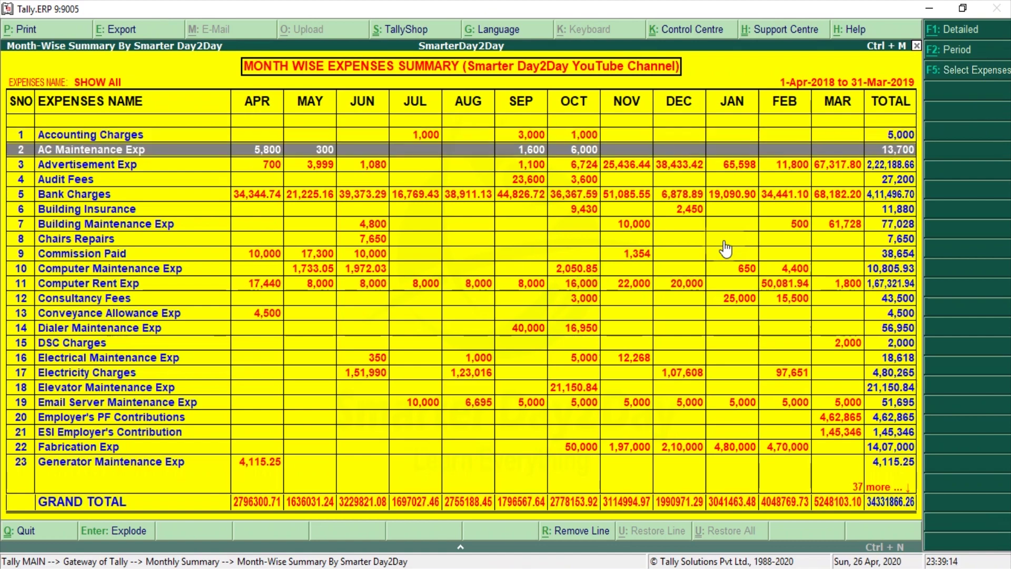
key("End")
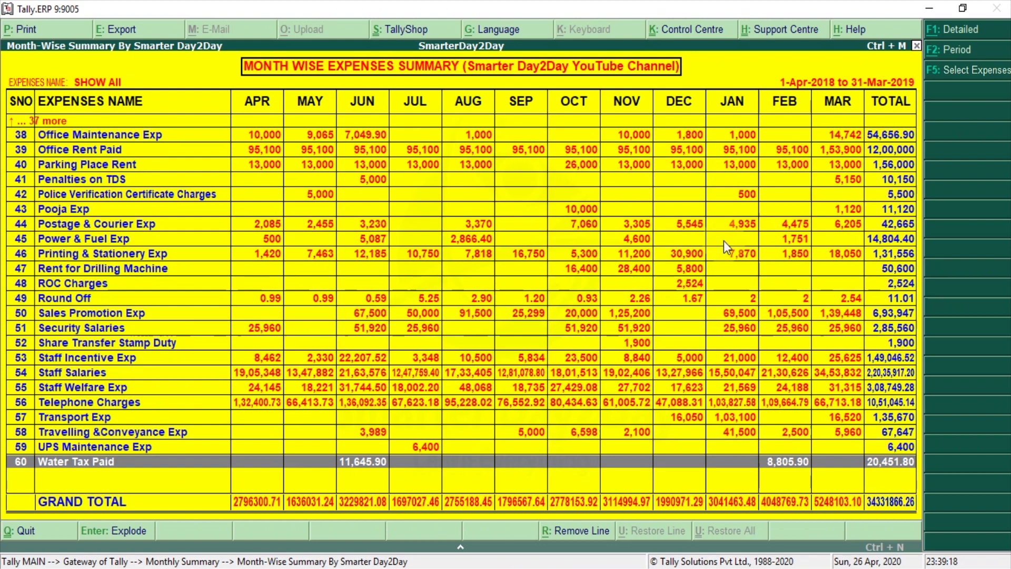
key("Home")
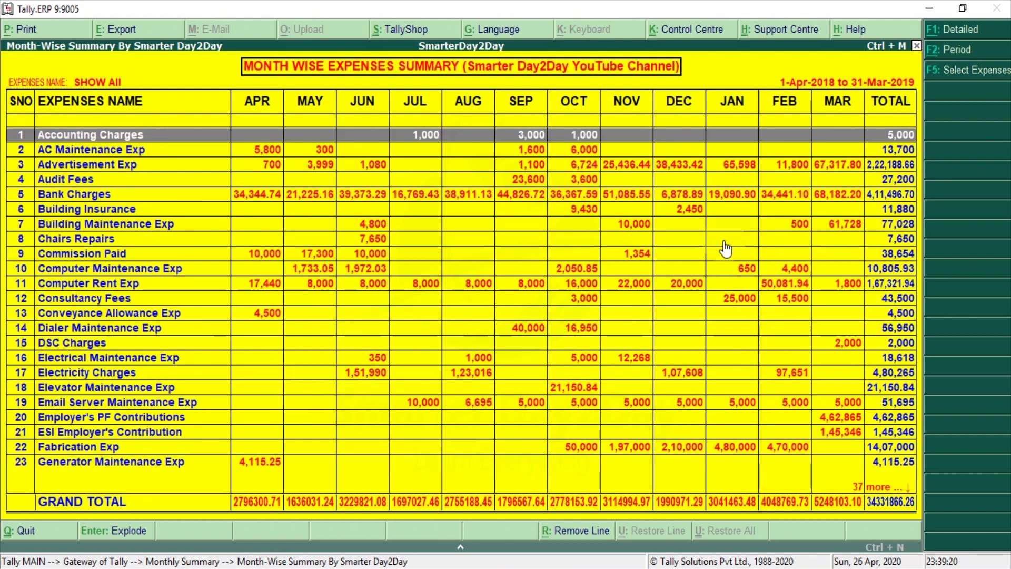
- Check the expense selection list and the period setting of the expenses summary, leaving both without changes
left_click(968, 71)
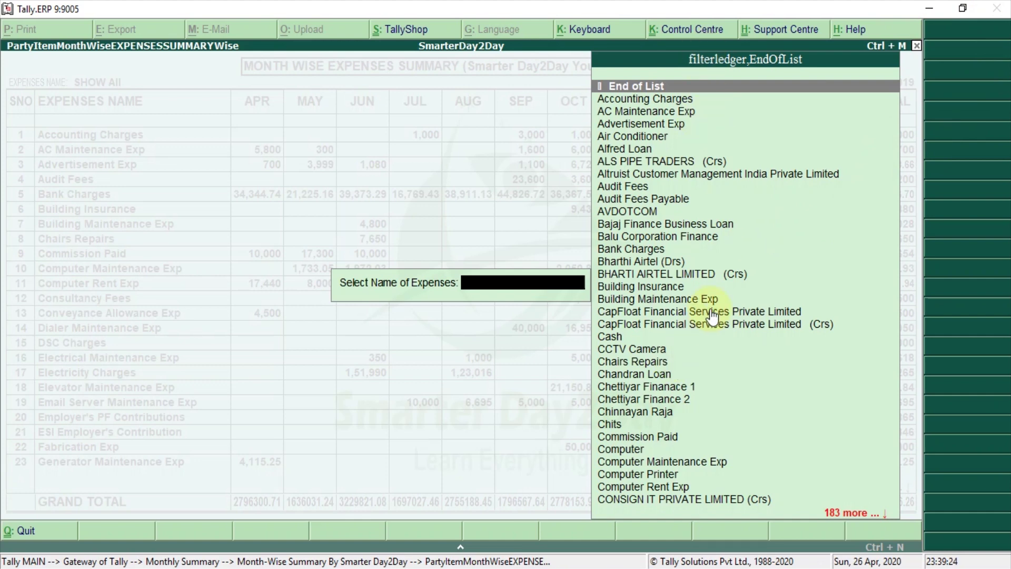
key("Escape")
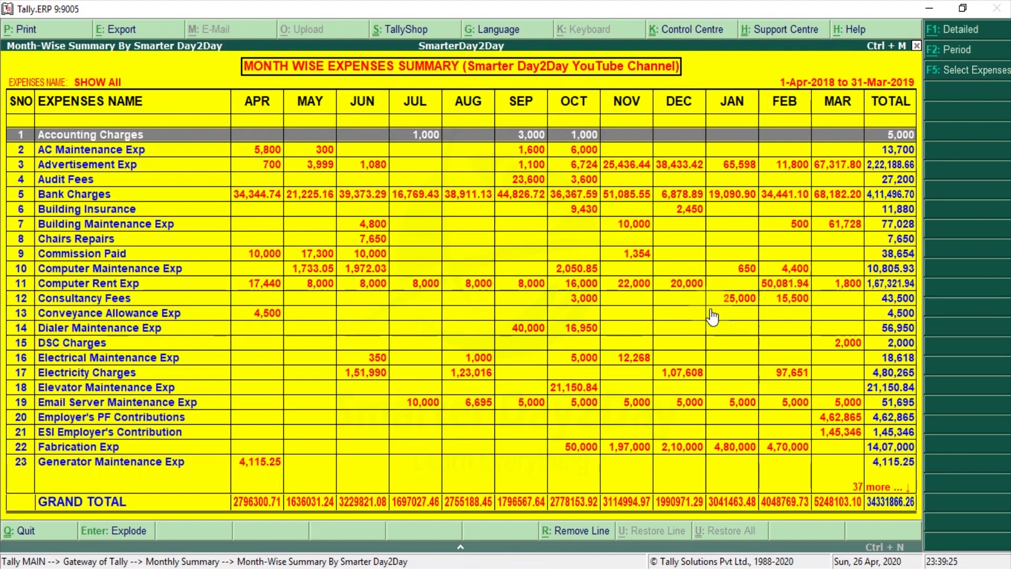
left_click(951, 52)
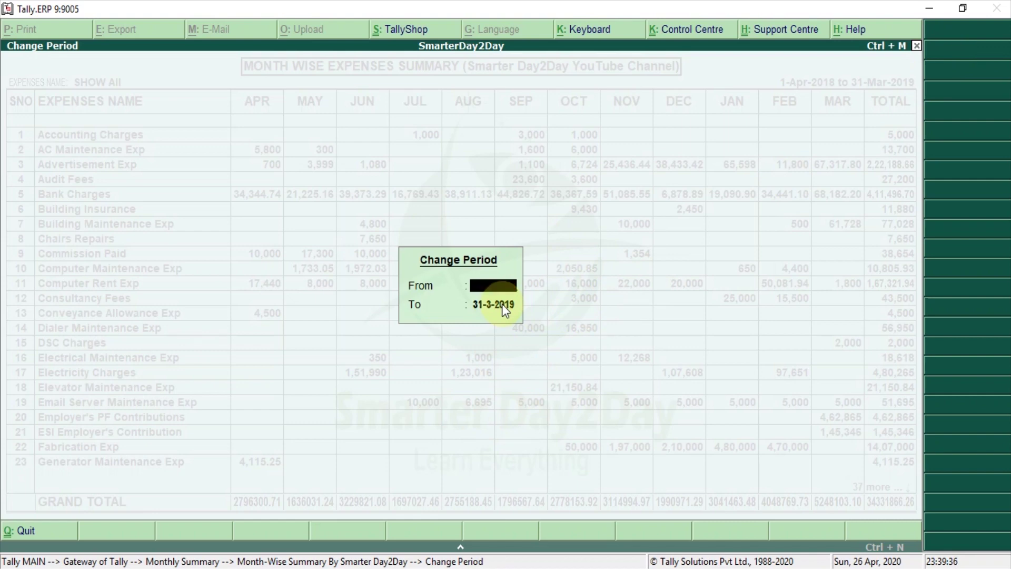
key("Escape")
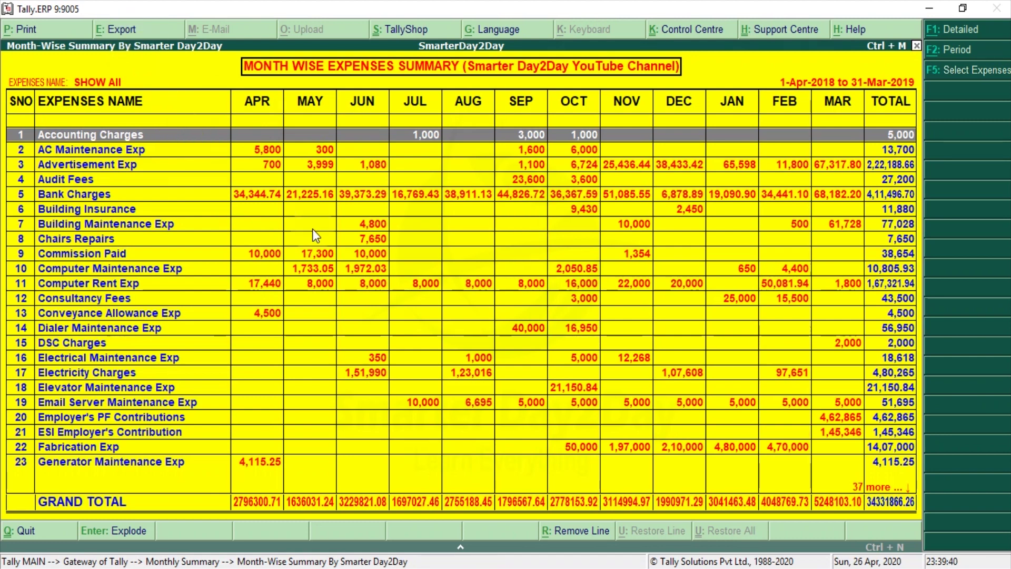
- Examine the monthly amounts from Accounting Charges down to Computer Rent Exp and back up to Bank Charges
key("Down")
key("Up")
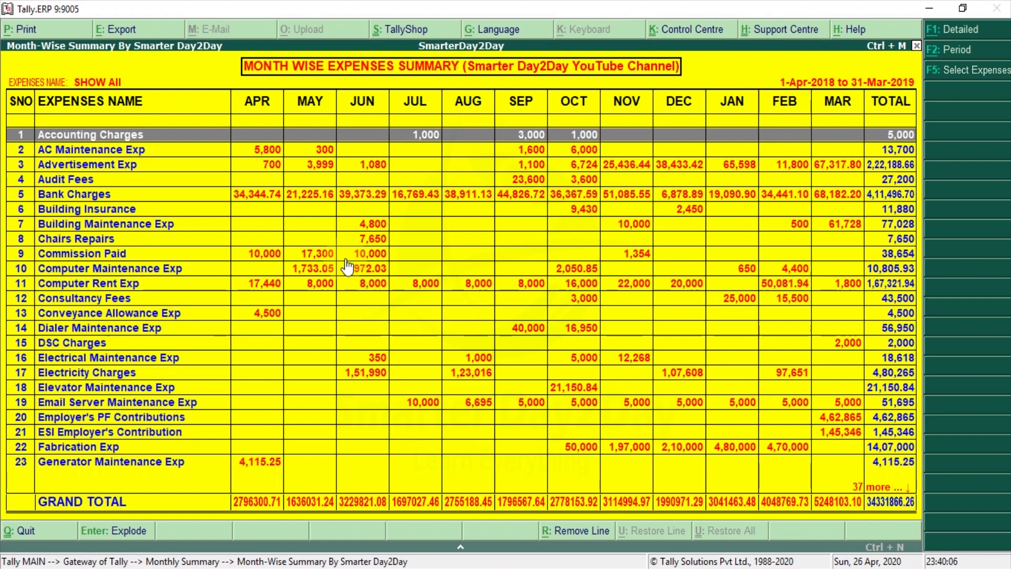
key("Down")
key("Down")
key("Down")
key("Down")
key("Down")
key("Down")
key("Down")
key("Down")
key("Down")
key("Down")
key("Up")
key("Up")
key("Up")
key("Up")
key("Up")
key("Up")
key("Up")
key("Down")
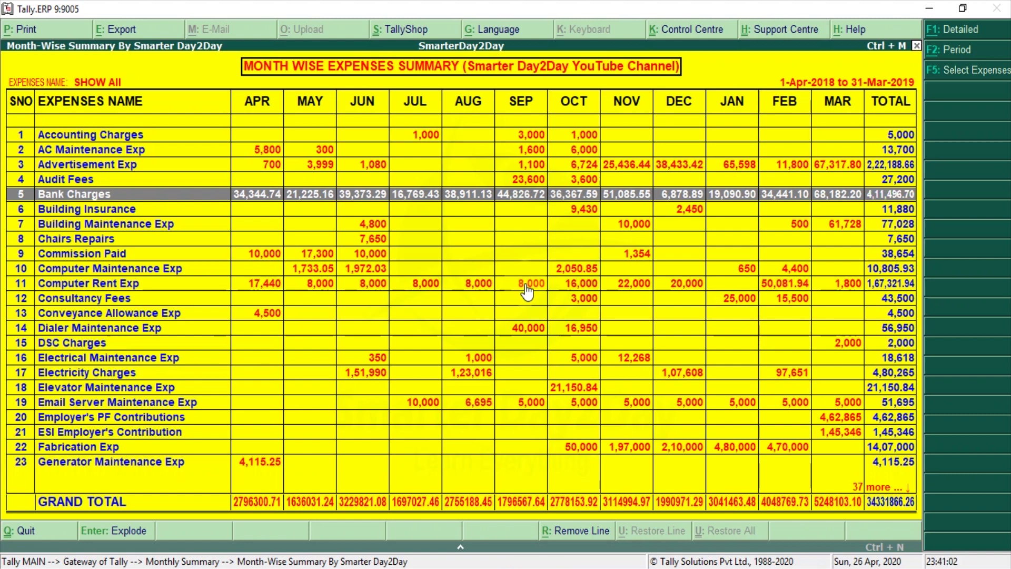
- Examine the monthly expense amounts row by row from Advertisement Exp down to Fabrication Exp
key("Up")
key("Up")
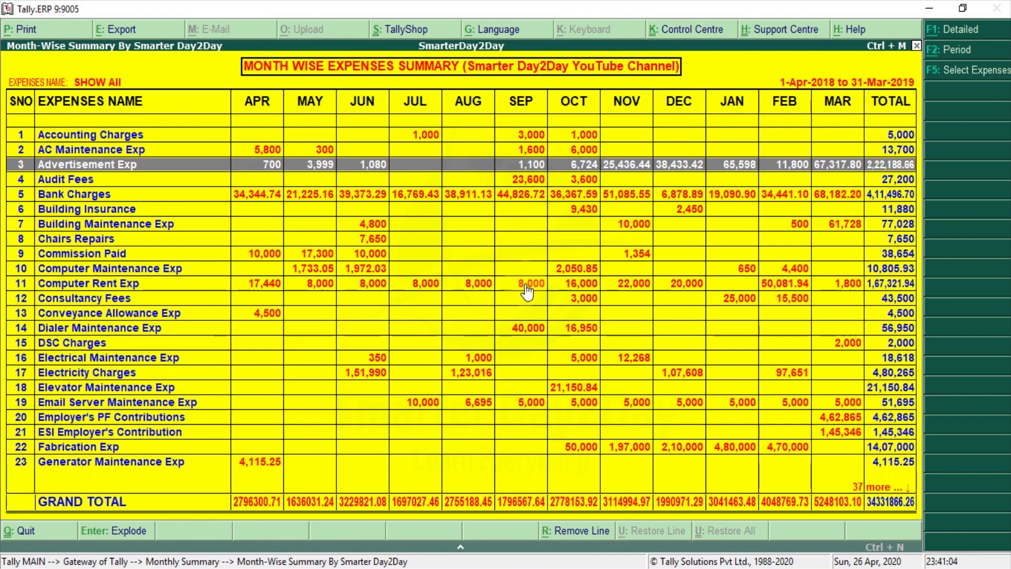
key("Down")
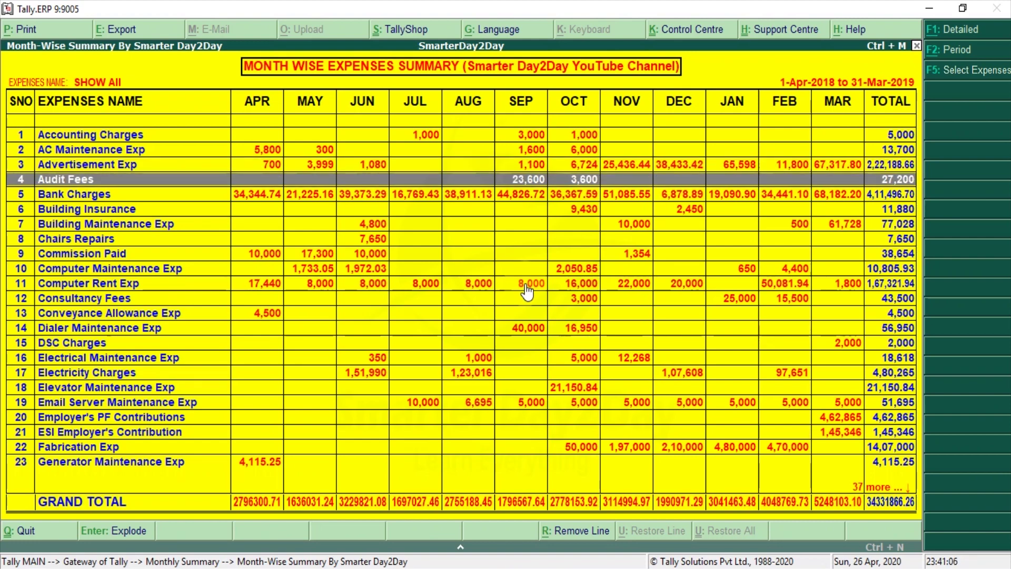
key("Down")
key("Down")
key("Down")
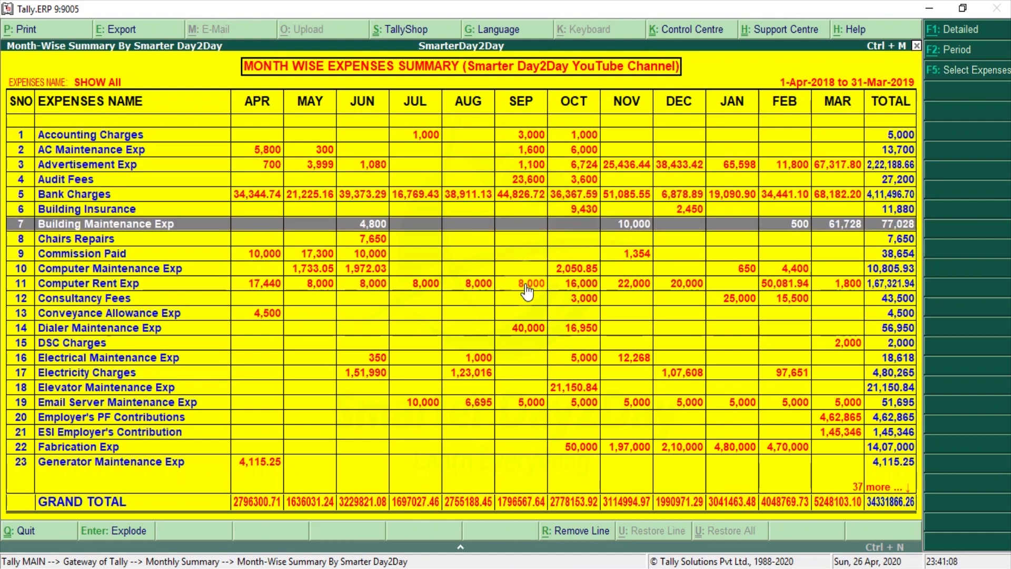
key("Down")
key("Down")
key("Down")
key("Down")
key("Down")
key("Down")
key("Down")
key("Down")
key("Down")
key("Down")
key("Down")
key("Down")
key("Down")
key("Down")
key("Down")
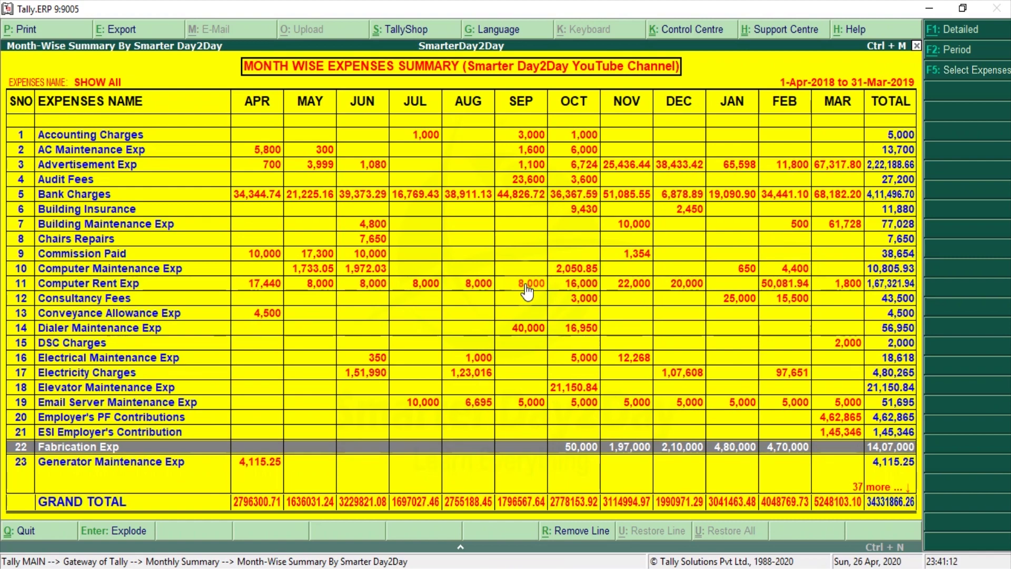
- Examine the monthly expense amounts from Generator Maintenance Exp down to Printing & Stationery Exp
key("Down")
key("Down")
key("Down")
key("Down")
key("Down")
key("Down")
key("Down")
key("Down")
key("Down")
key("Down")
key("Down")
key("Down")
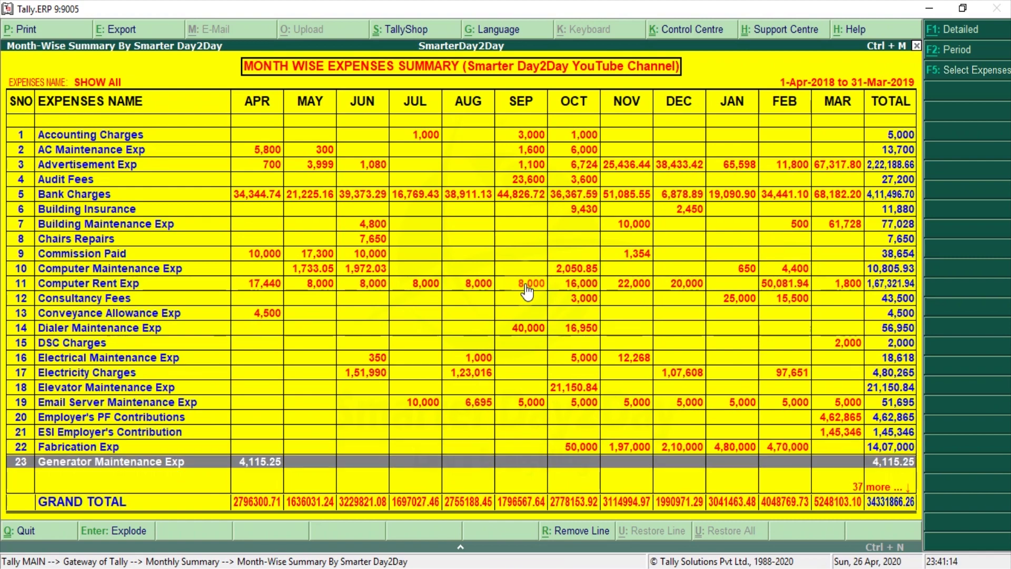
key("Down")
key("Down")
key("Down")
key("Down")
key("Down")
key("Down")
key("Down")
key("Down")
key("Down")
key("Down")
key("Down")
key("Down")
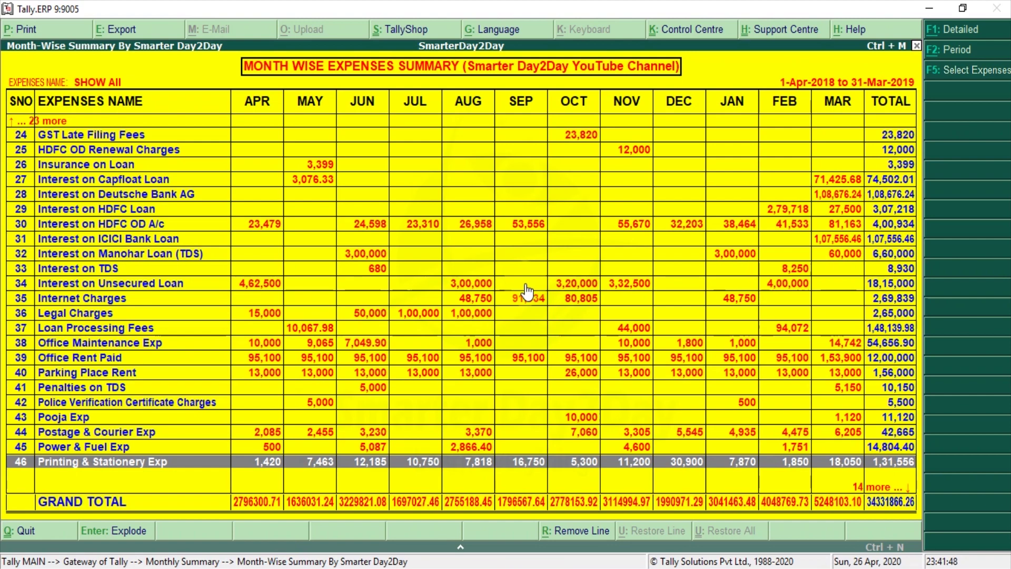
- Examine the remaining monthly expense amounts from Rent for Drilling Machine down to Water Tax Paid at the end of the list
key("Down")
key("Down")
key("Down")
key("Down")
key("Down")
key("Down")
key("Down")
key("Down")
key("Down")
key("Down")
key("Down")
key("Down")
key("Down")
key("Down")
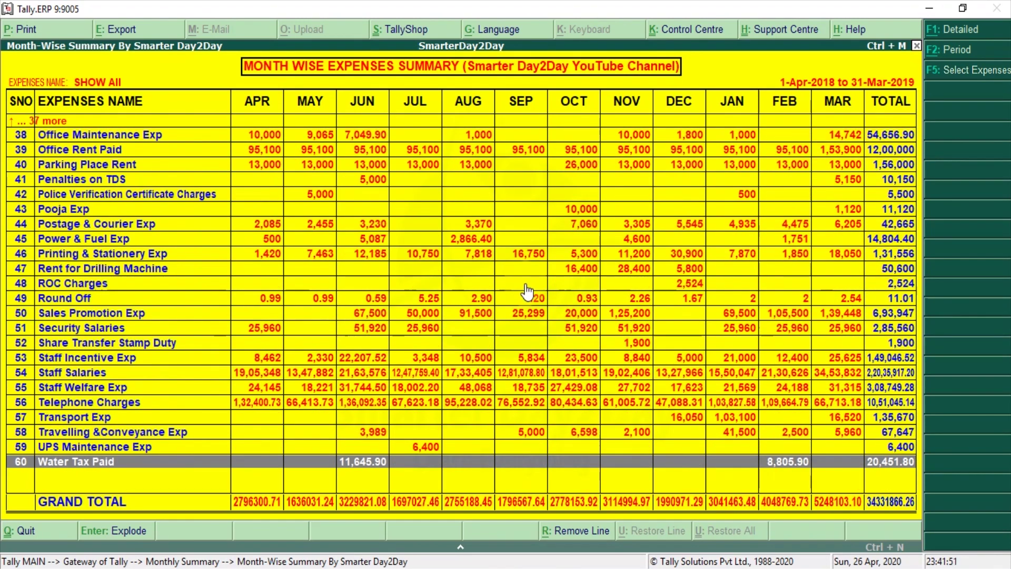
- Look back up the expense rows from Water Tax Paid to Office Rent Paid and examine its monthly amounts
key("Up")
key("Up")
key("Up")
key("Up")
key("Up")
key("Up")
key("Up")
key("Up")
key("Up")
key("Up")
key("Up")
key("Up")
key("Up")
key("Up")
key("Up")
key("Up")
key("Up")
key("Up")
key("Up")
key("Up")
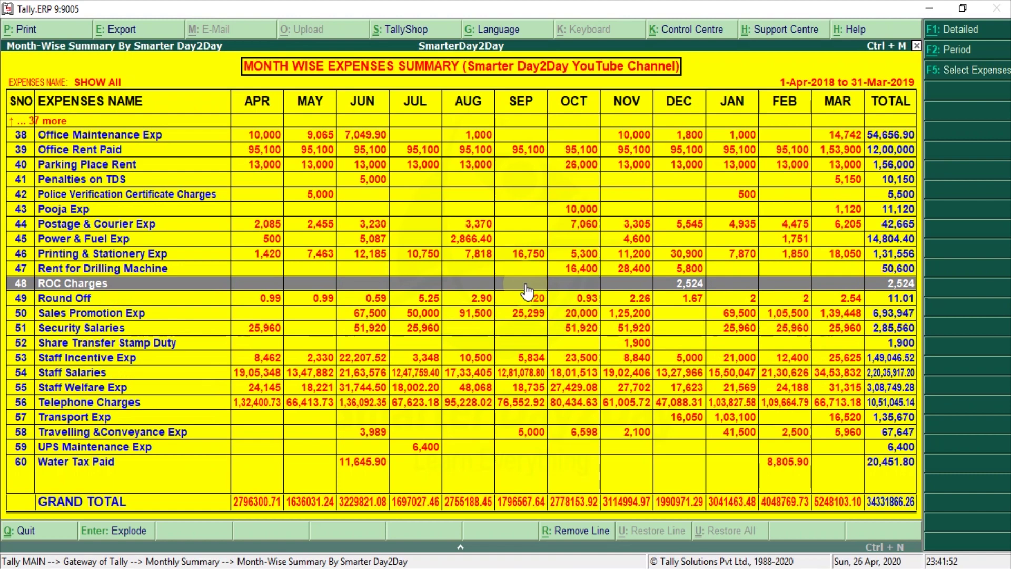
key("Up")
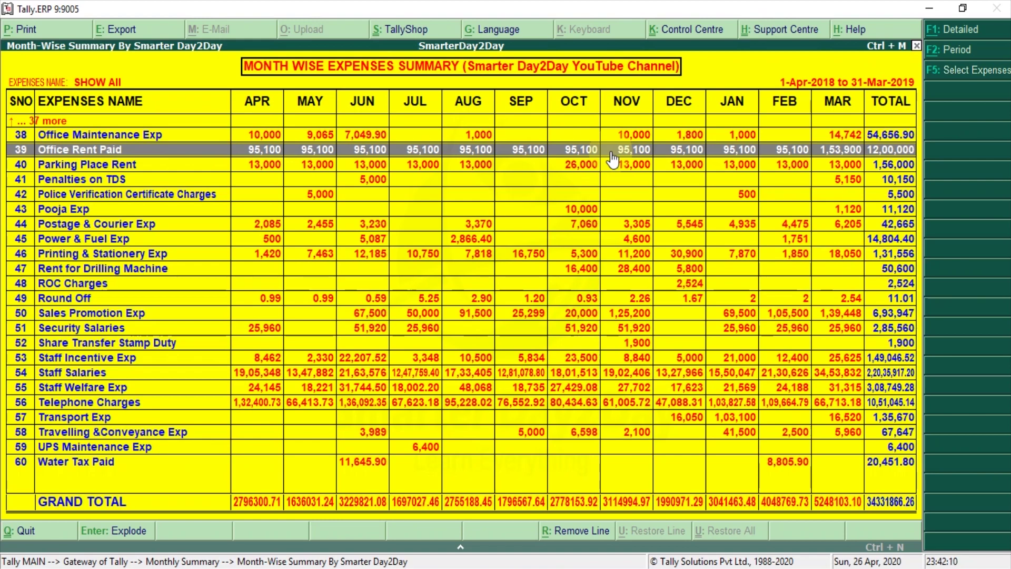
- Review the expense rows from Office Maintenance Exp back up to AC Maintenance Exp near the start of the list
key("Up")
key("Up")
key("Up")
key("Up")
key("Up")
key("Up")
key("Up")
key("Up")
key("Up")
key("Up")
key("Up")
key("Up")
key("Up")
key("Up")
key("Up")
key("Up")
key("Up")
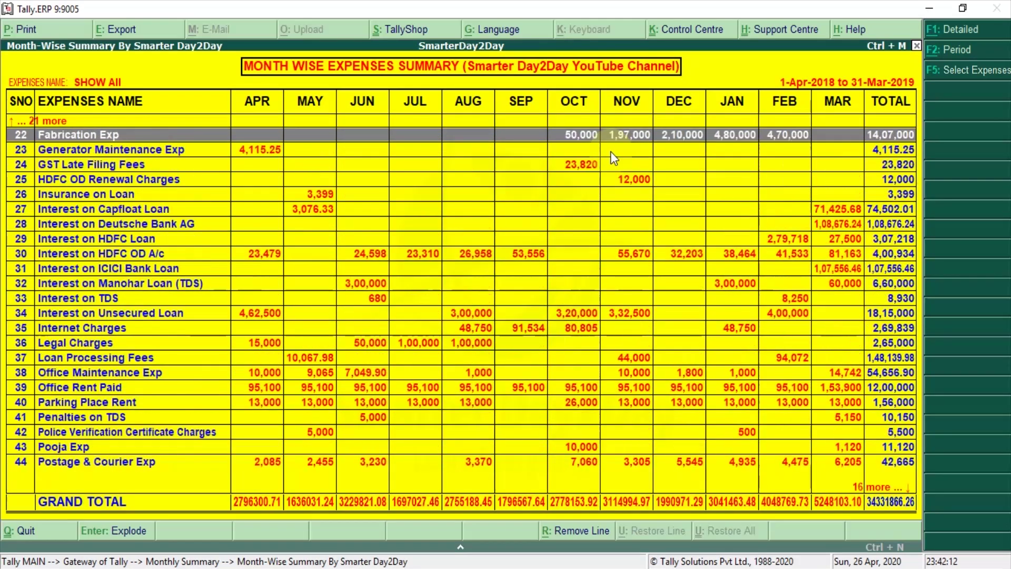
key("Up")
key("Up")
key("Up")
key("Up")
key("Up")
key("Up")
key("Up")
key("Up")
key("Up")
key("Up")
key("Up")
key("Up")
key("Up")
key("Up")
key("Up")
key("Up")
key("Up")
key("Up")
key("Up")
key("Up")
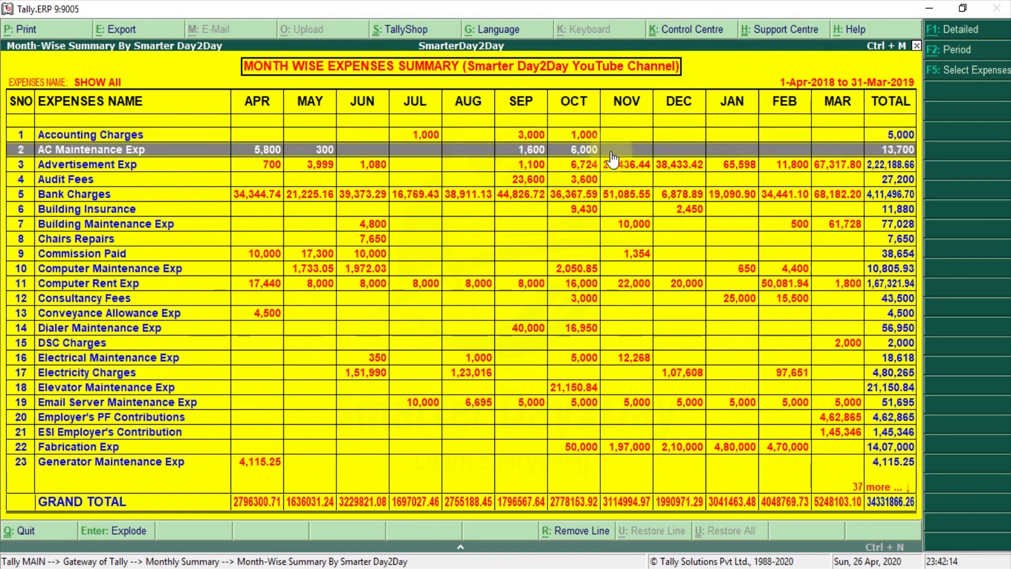
- Examine the monthly amounts of Bank Charges and Building Insurance, continuing down to Computer Maintenance Exp
key("Down")
key("Down")
key("Down")
key("Down")
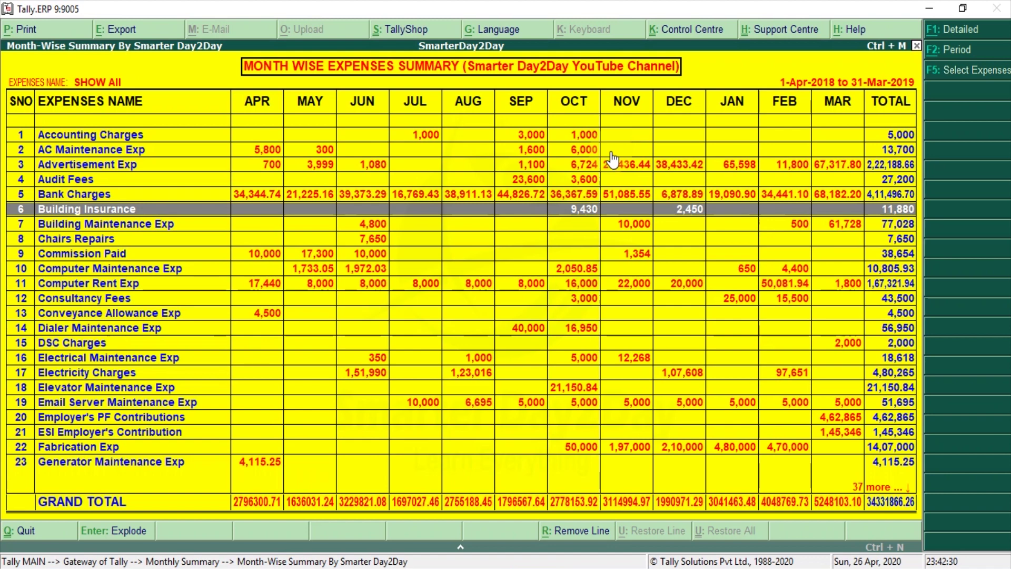
key("Up")
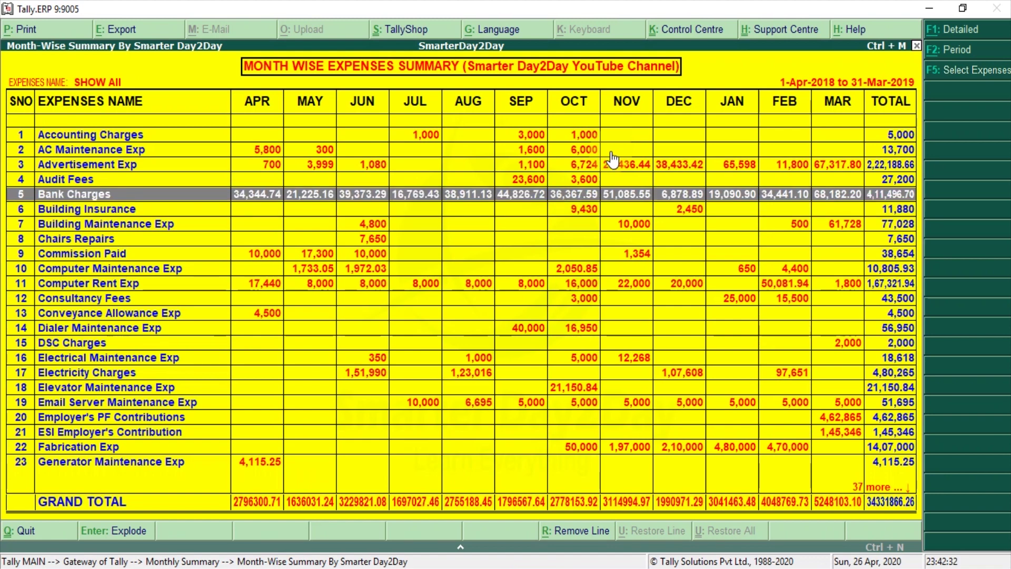
key("Down")
key("Down")
key("Down")
key("Down")
key("Down")
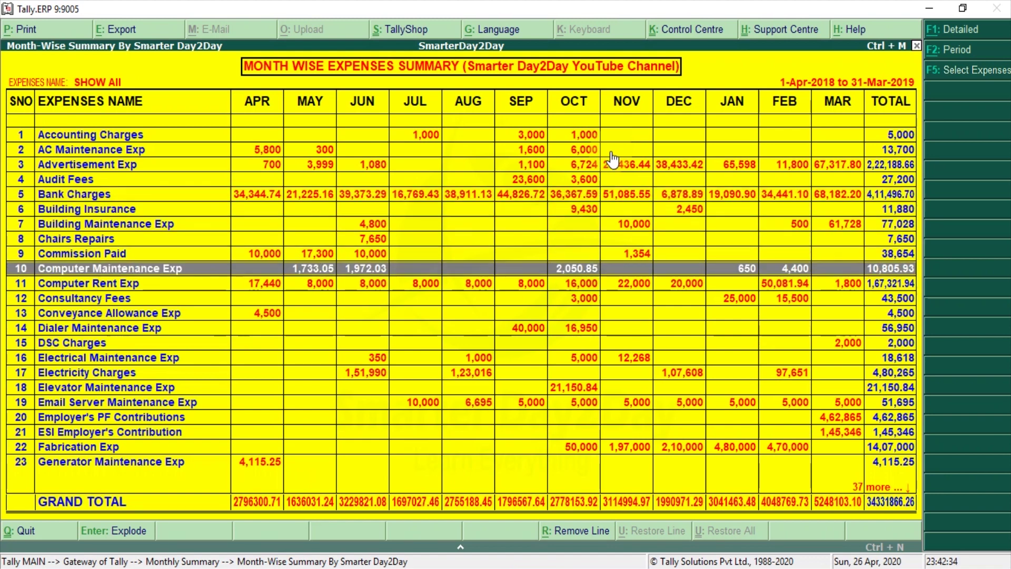
- Look through the expense rows from Computer Rent Exp down to Interest on Unsecured Loan and back up through the interest expenses
key("Down")
key("Down")
key("Down")
key("Down")
key("Down")
key("Down")
key("Down")
key("Down")
key("Down")
key("Down")
key("Down")
key("Down")
key("Down")
key("Down")
key("Down")
key("Down")
key("Down")
key("Down")
key("Down")
key("Down")
key("Down")
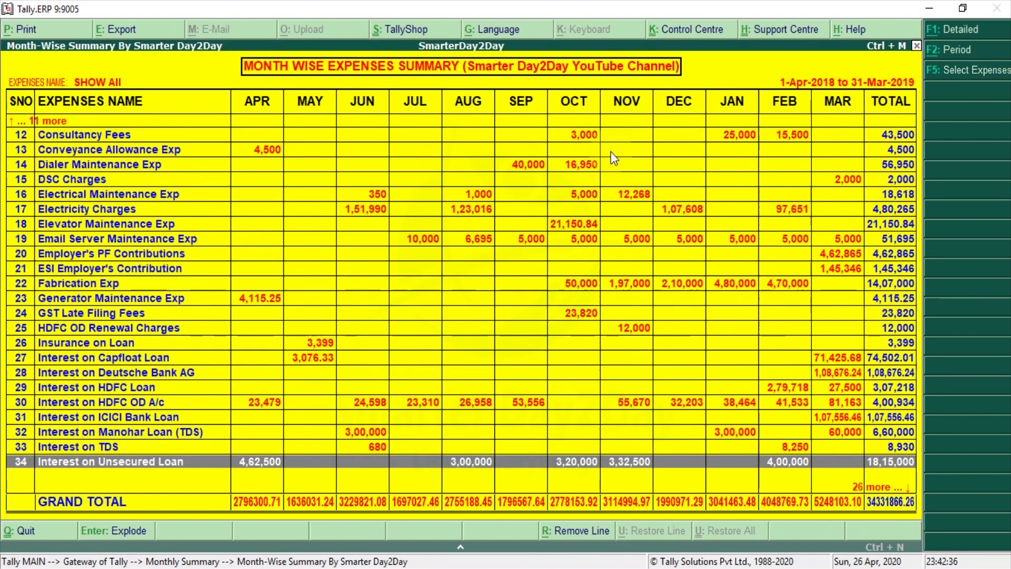
key("Up")
key("Up")
key("Up")
key("Up")
key("Up")
key("Up")
key("Up")
key("Up")
key("Down")
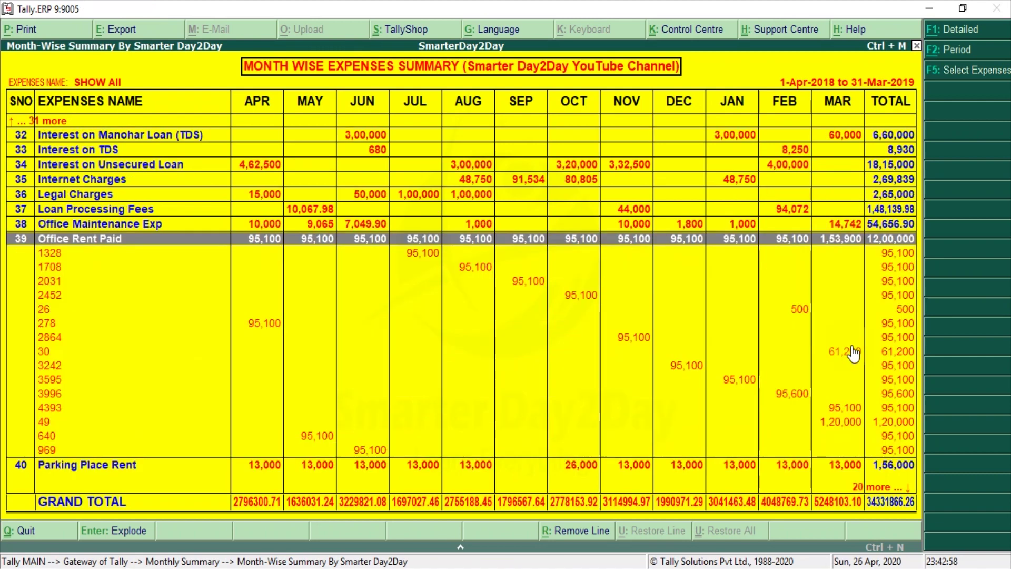
- Examine the March entries in the detailed breakdown of Office Rent Paid and collapse the breakdown
left_click(850, 436)
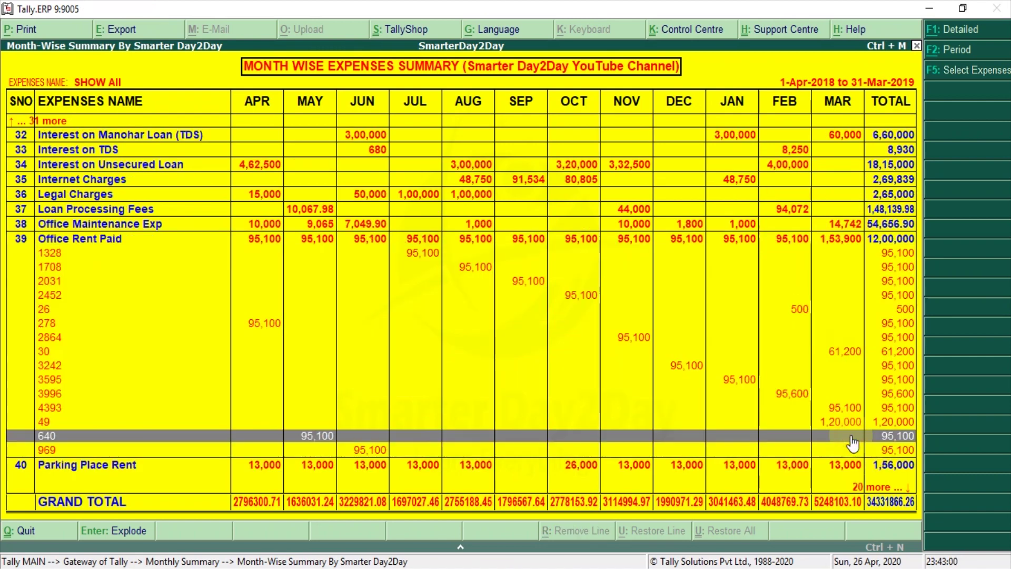
key("Up")
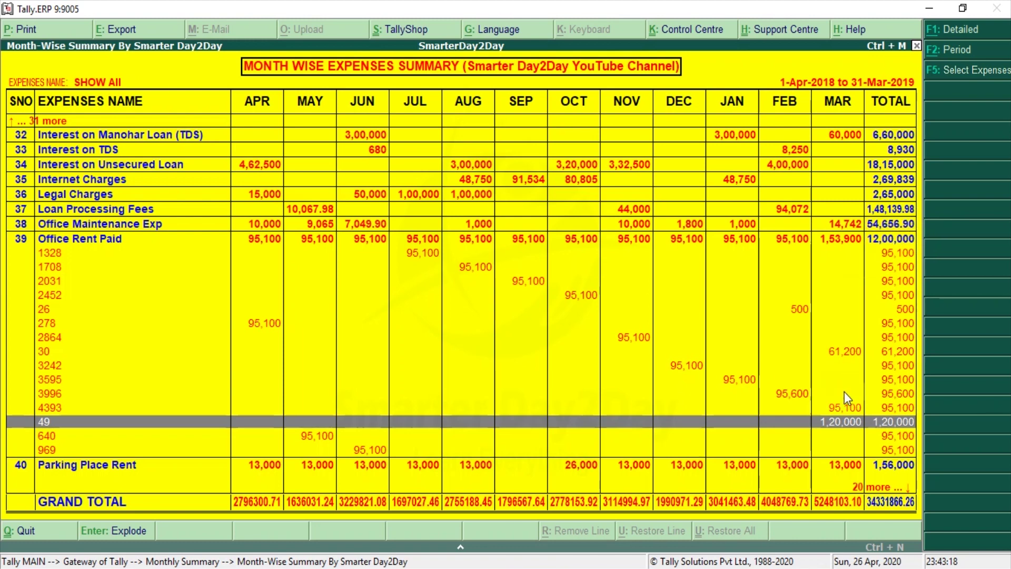
left_click(930, 154)
left_click(146, 235)
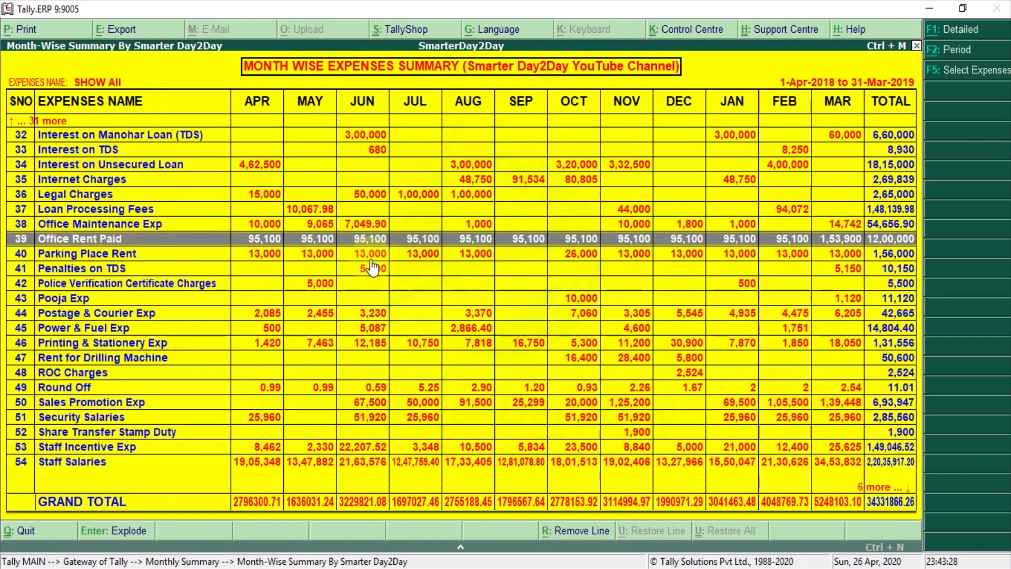
- Check the monthly amounts of Parking Place Rent and the rows below it down to Pooja Exp
key("Down")
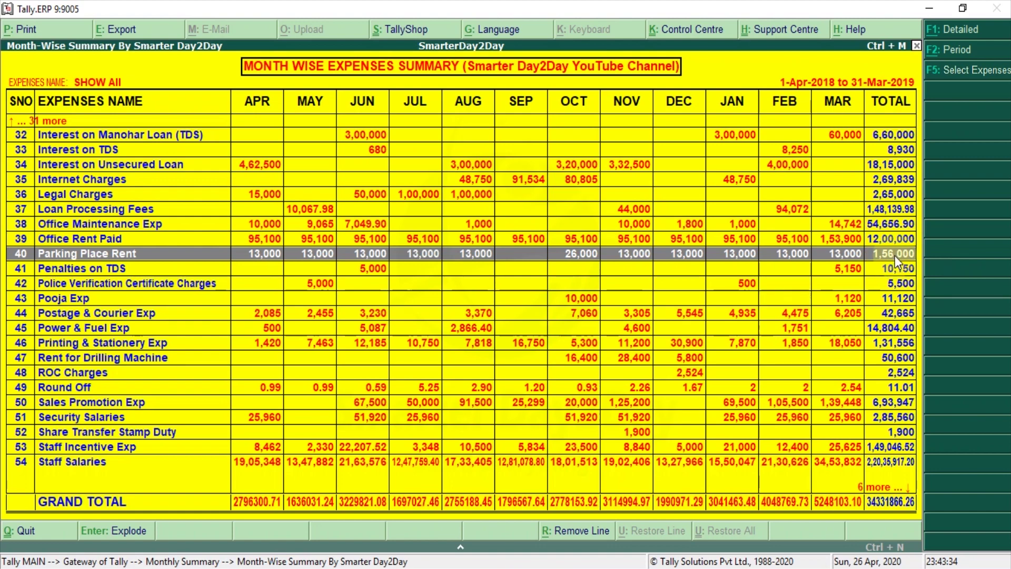
key("Down")
key("Down")
key("Down")
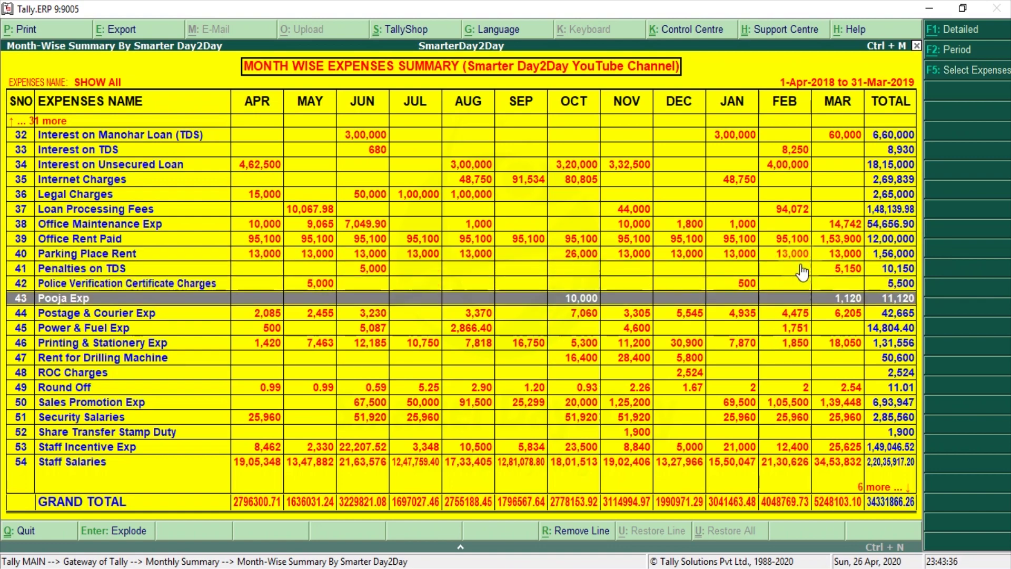
- Look back up through the expense rows from Pooja Exp to Commission Paid
key("Up")
key("Up")
key("Up")
key("Up")
key("Up")
key("Up")
key("Up")
key("Up")
key("Up")
key("Up")
key("Up")
key("Up")
key("Up")
key("Up")
key("Up")
key("Up")
key("Up")
key("Up")
key("Up")
key("Up")
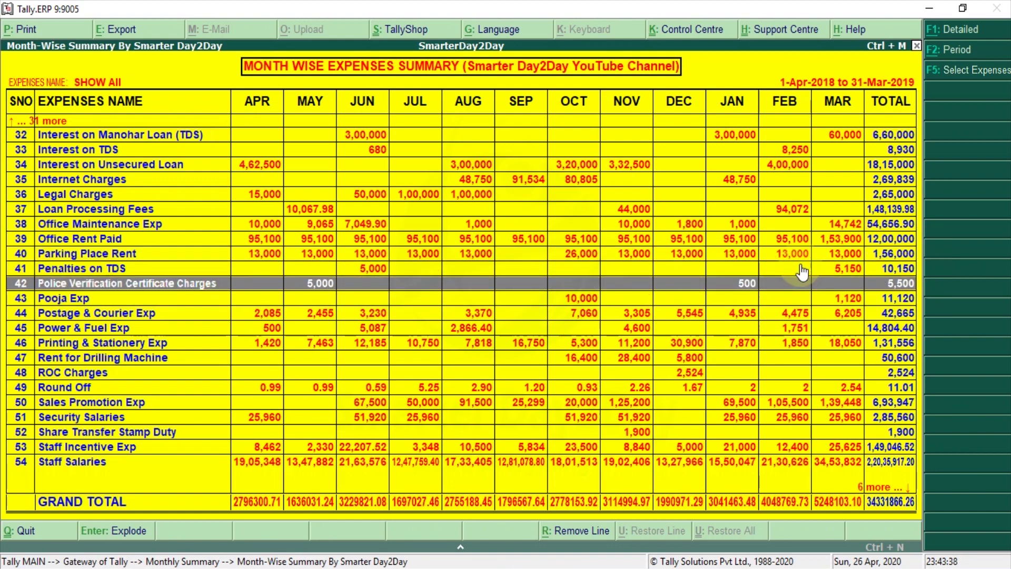
key("Up")
key("Up")
key("Up")
key("Up")
key("Up")
key("Up")
key("Up")
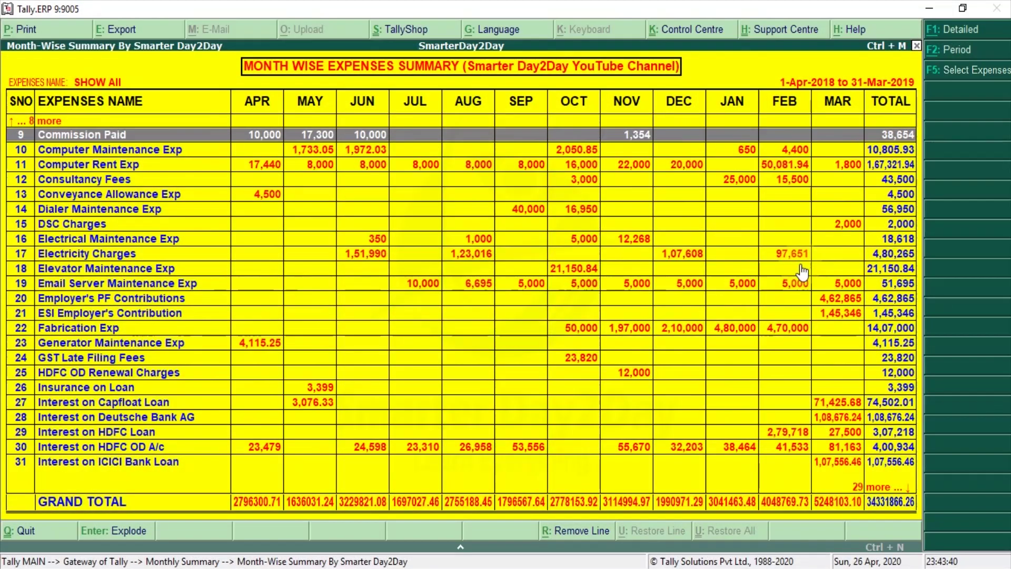
- Examine the two May entries in the detailed breakdown of Commission Paid
key("Down")
key("Down")
key("Up")
key("Up")
key("Up")
key("Down")
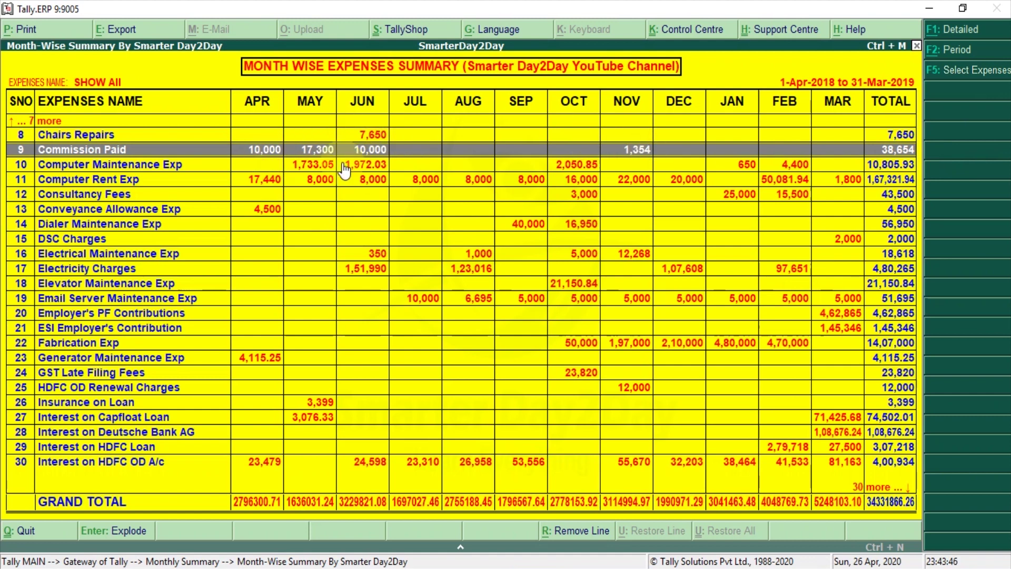
left_click(313, 146)
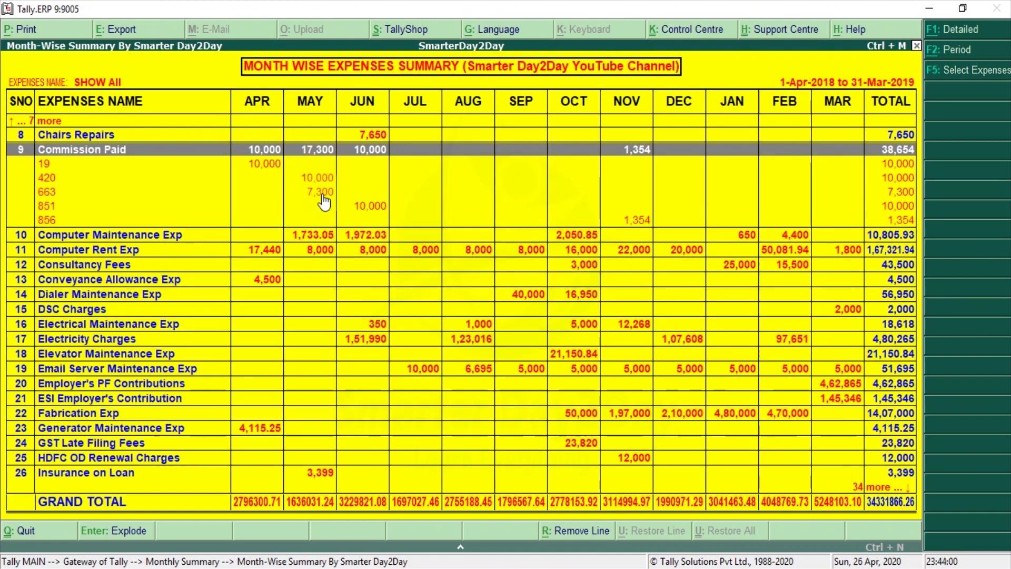
left_click(319, 179)
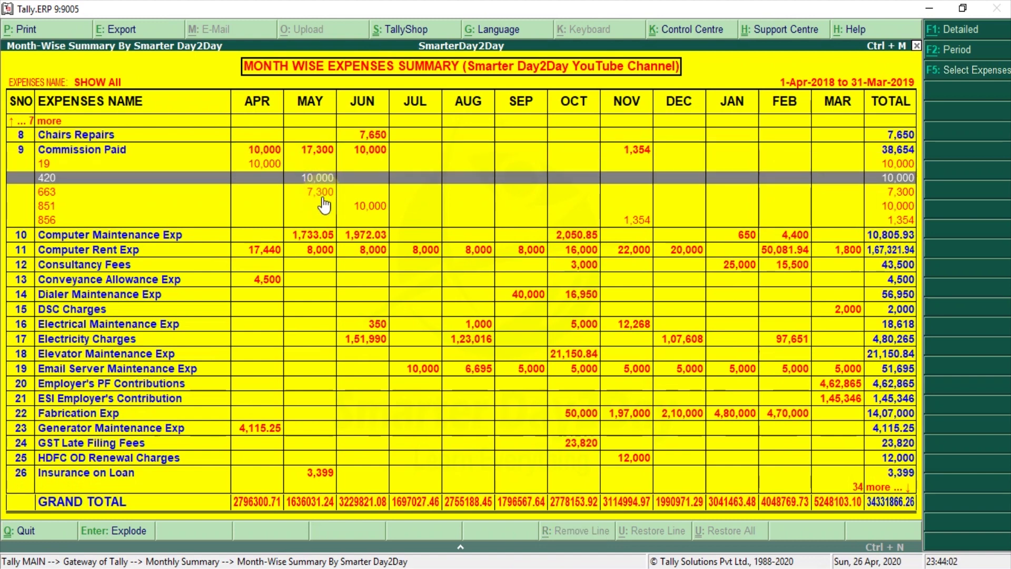
left_click(324, 195)
left_click(322, 179)
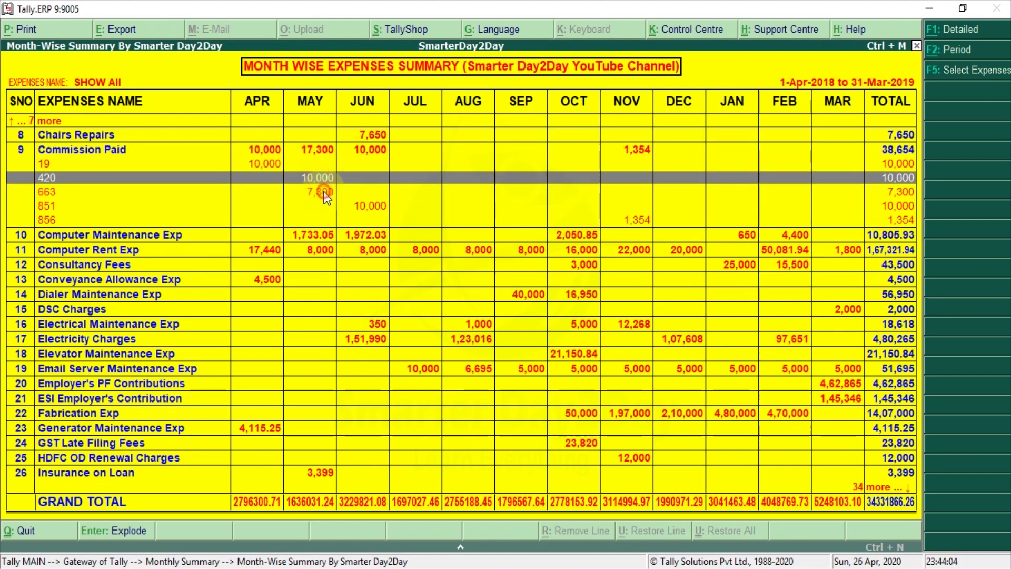
left_click(325, 194)
right_click(326, 198)
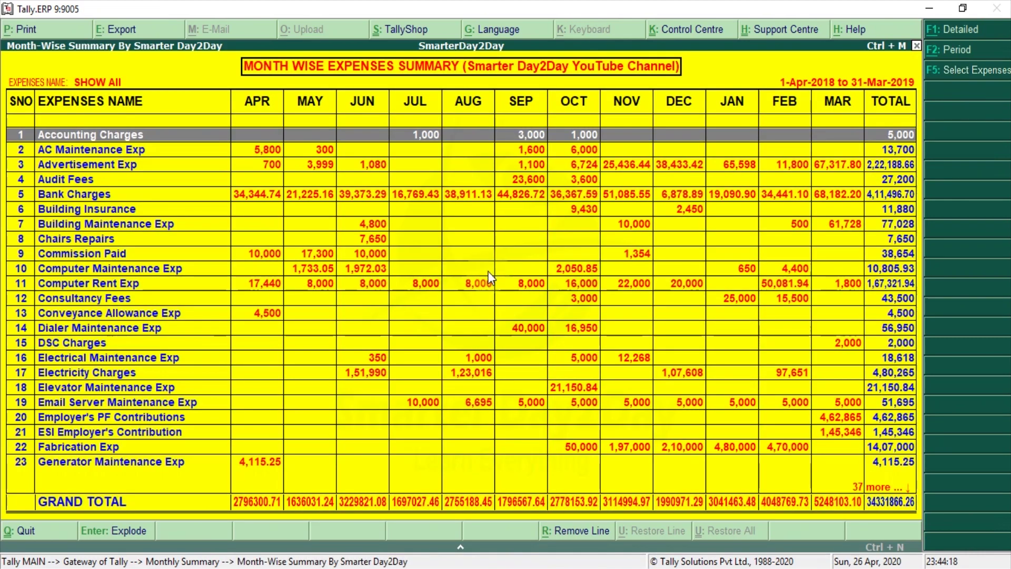
- Skim the expense summary from Accounting Charges to Water Tax Paid and back up to Postage & Courier Exp
scroll(490, 274, "down", 8)
scroll(489, 274, "up", 8)
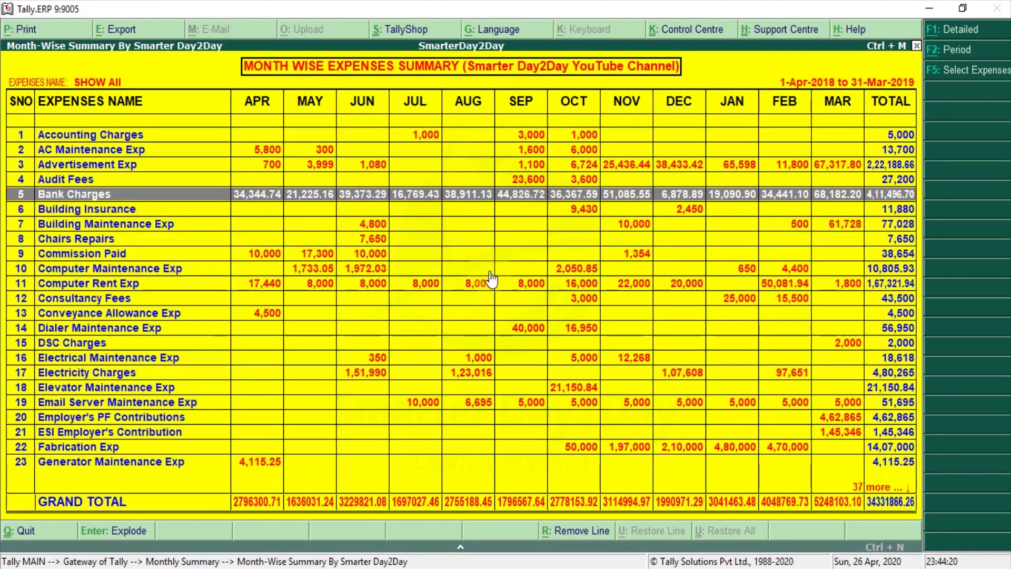
scroll(491, 280, "down", 20)
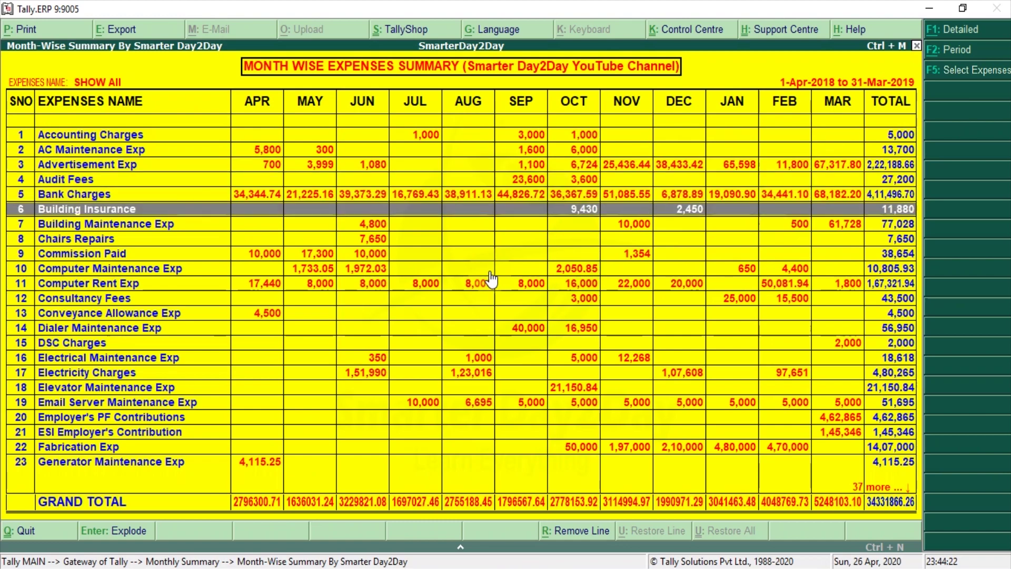
scroll(491, 279, "down", 20)
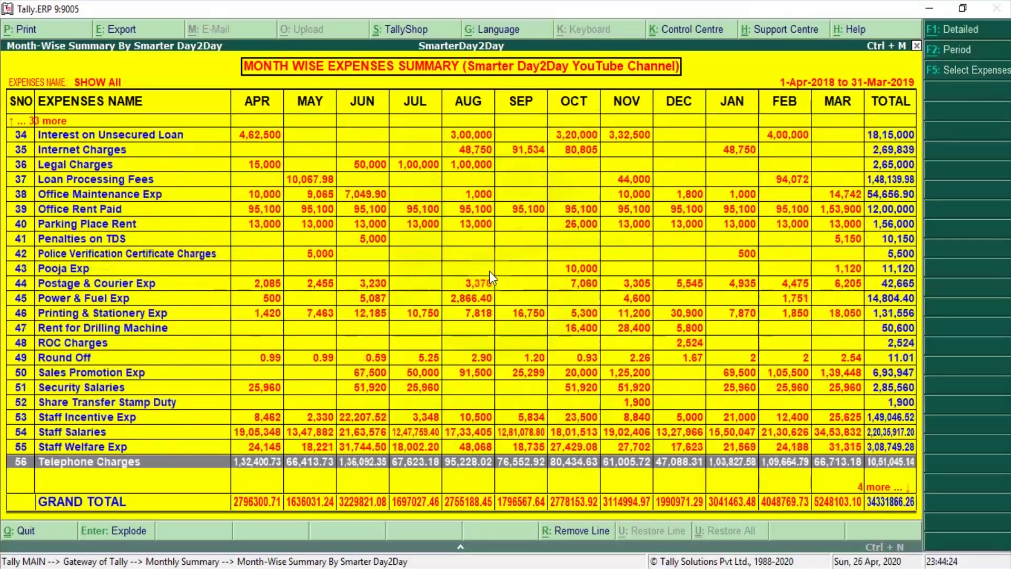
scroll(491, 279, "up", 1)
scroll(492, 279, "up", 15)
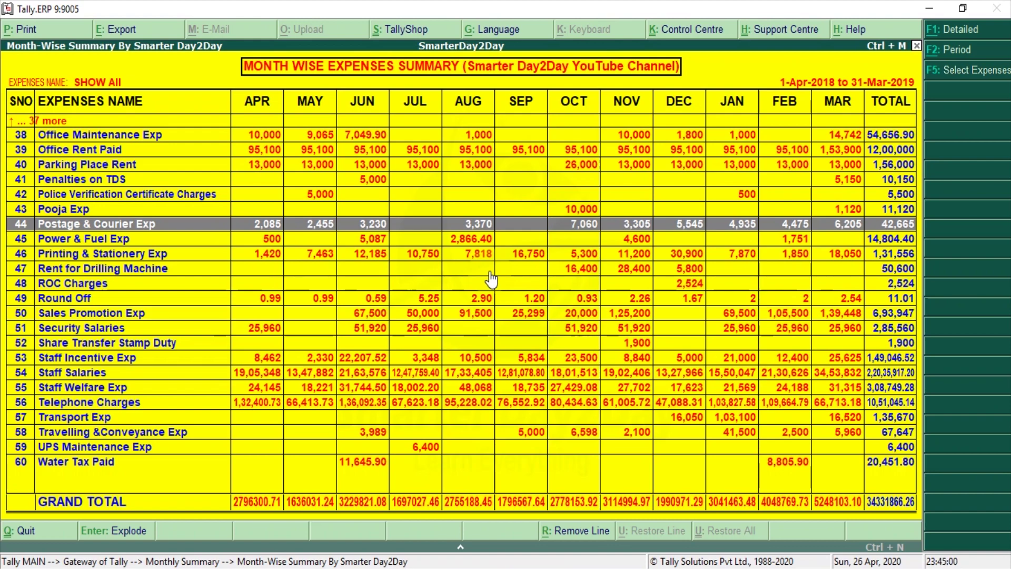
- Check the monthly amounts from Postage & Courier Exp down to UPS Maintenance Exp
key("Down")
key("Down")
key("Down")
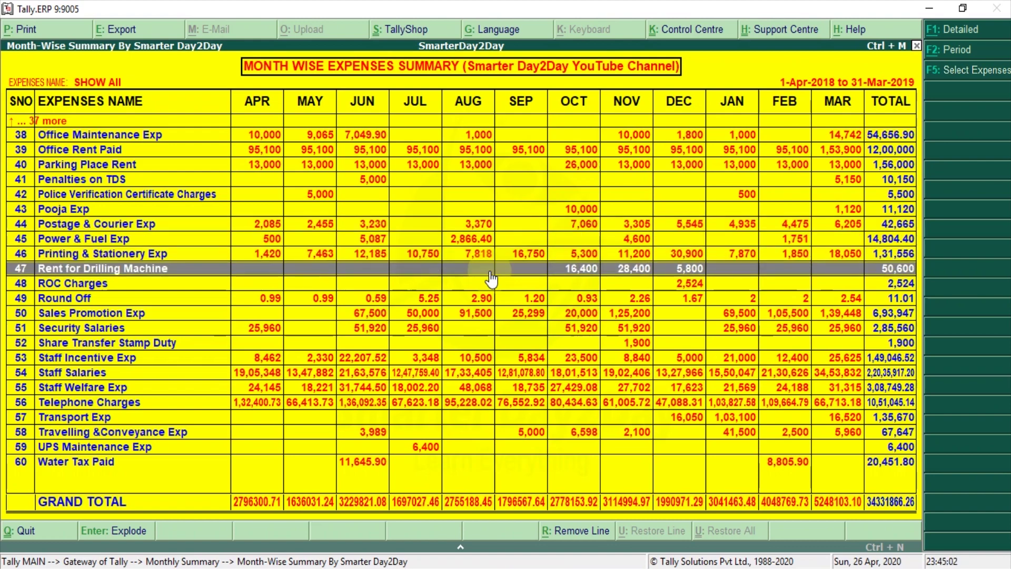
key("Down")
key("Down")
key("Down")
key("Down")
key("Down")
key("Down")
key("Down")
key("Down")
key("Down")
key("Down")
key("Down")
key("Down")
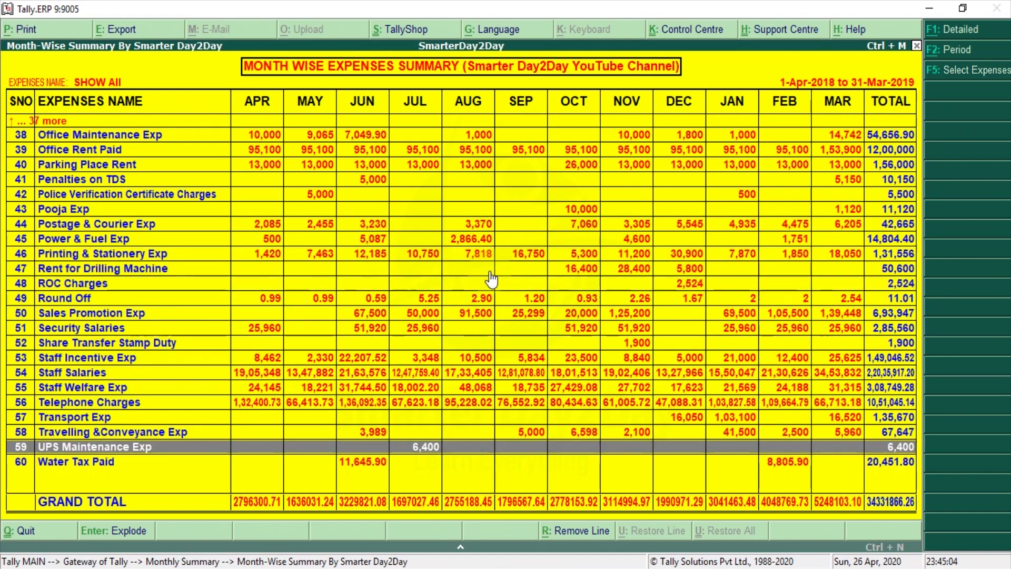
- Go back up the expense rows from UPS Maintenance Exp to Commission Paid
key("Up")
key("Up")
key("Up")
key("Up")
key("Up")
key("Up")
key("Up")
key("Up")
key("Up")
key("Up")
key("Up")
key("Up")
key("Up")
key("Up")
key("Up")
key("Up")
key("Up")
key("Up")
key("Up")
key("Up")
key("Up")
key("Up")
key("Up")
key("Up")
key("Up")
key("Up")
key("Up")
key("Up")
key("Up")
key("Up")
key("Up")
key("Up")
key("Up")
key("Up")
key("Up")
key("Up")
key("Up")
key("Up")
key("Up")
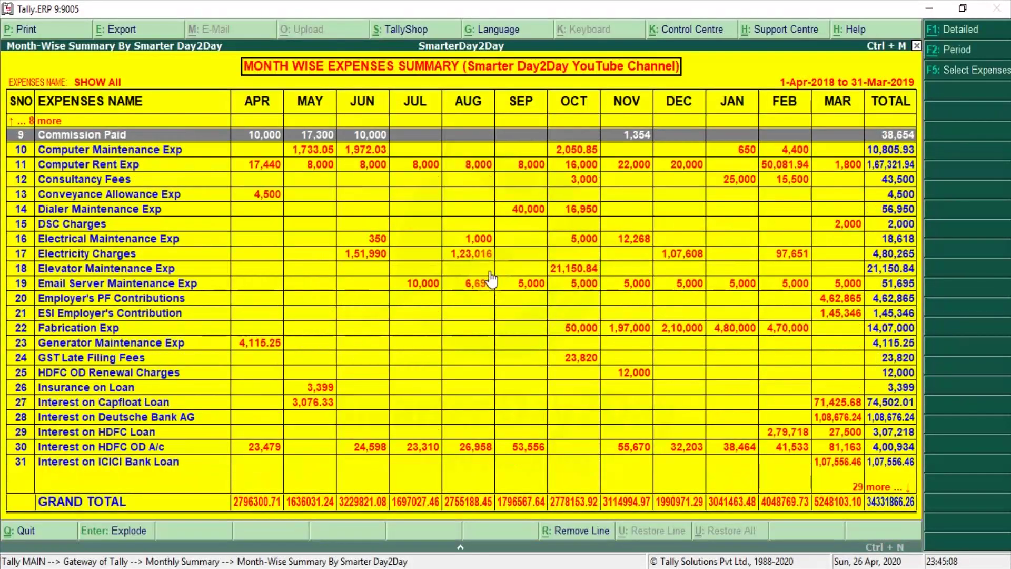
- Check the monthly amounts of the expense rows from Commission Paid down to Employer's PF Contributions
key("Down")
key("Down")
key("Down")
key("Down")
key("Down")
key("Down")
key("Down")
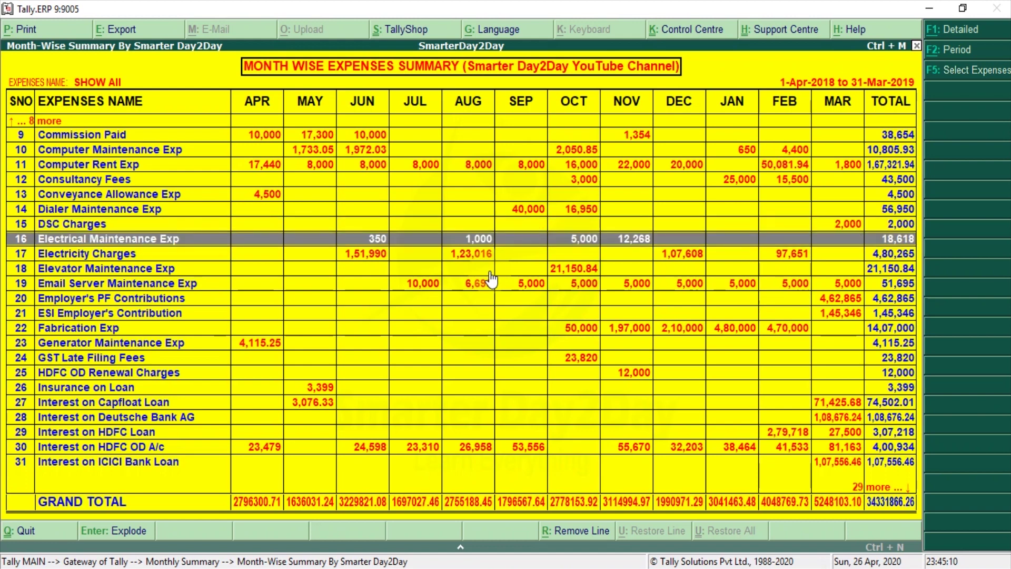
key("Down")
key("Down")
key("Down")
key("Down")
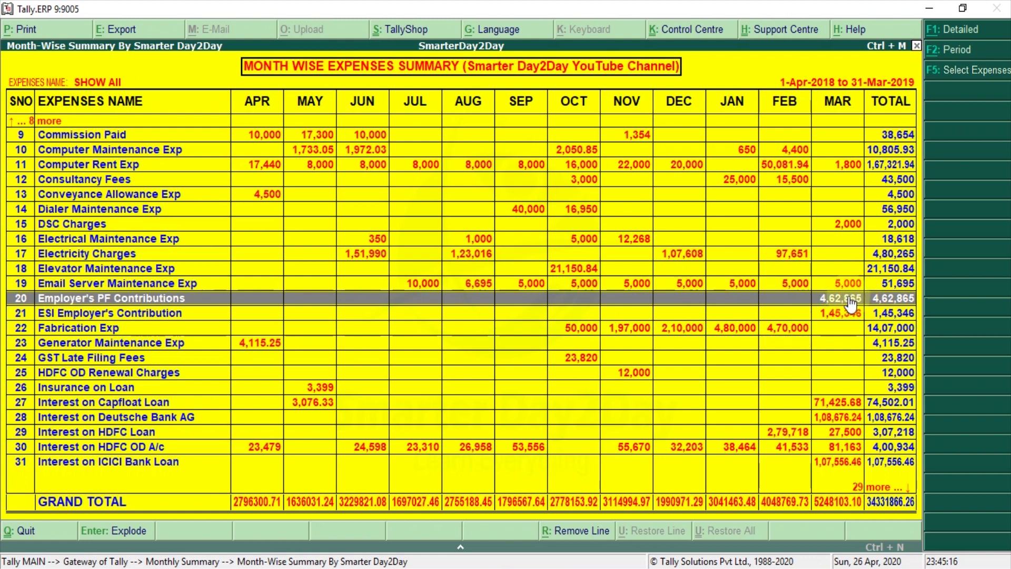
- Compare the March amounts of Employer's PF Contributions and ESI Employer's Contribution
key("Down")
key("Up")
key("Down")
key("Up")
key("Down")
key("Up")
key("Up")
key("Down")
key("Down")
key("Up")
key("Down")
key("Up")
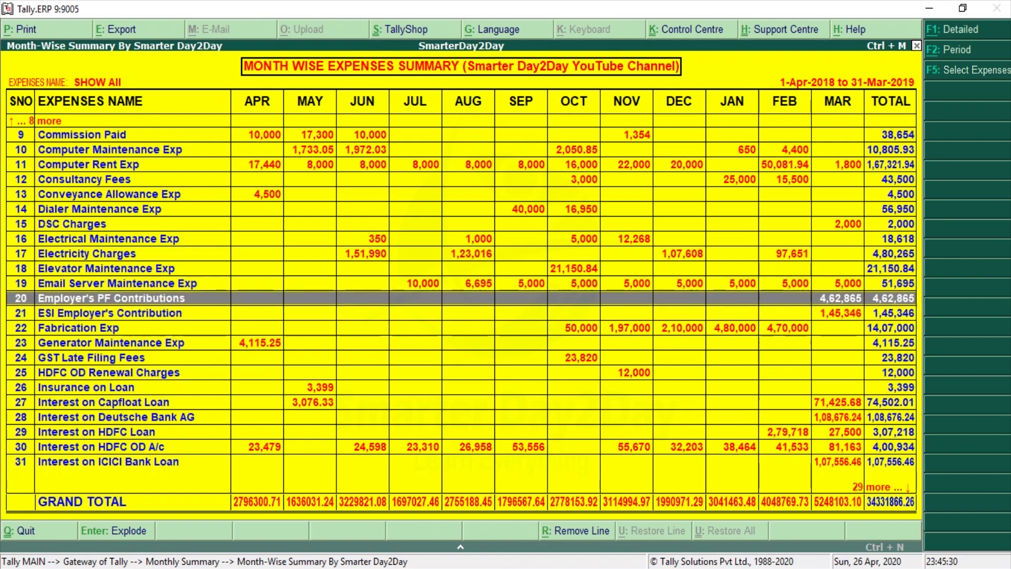
key("Down")
key("Up")
key("Down")
key("Up")
key("Down")
key("Up")
key("Down")
key("Up")
- Check the expense rows from ESI Employer's Contribution down to Interest on Deutsche Bank AG
key("Down")
key("Down")
key("Down")
key("Down")
key("Down")
key("Down")
key("Down")
key("Down")
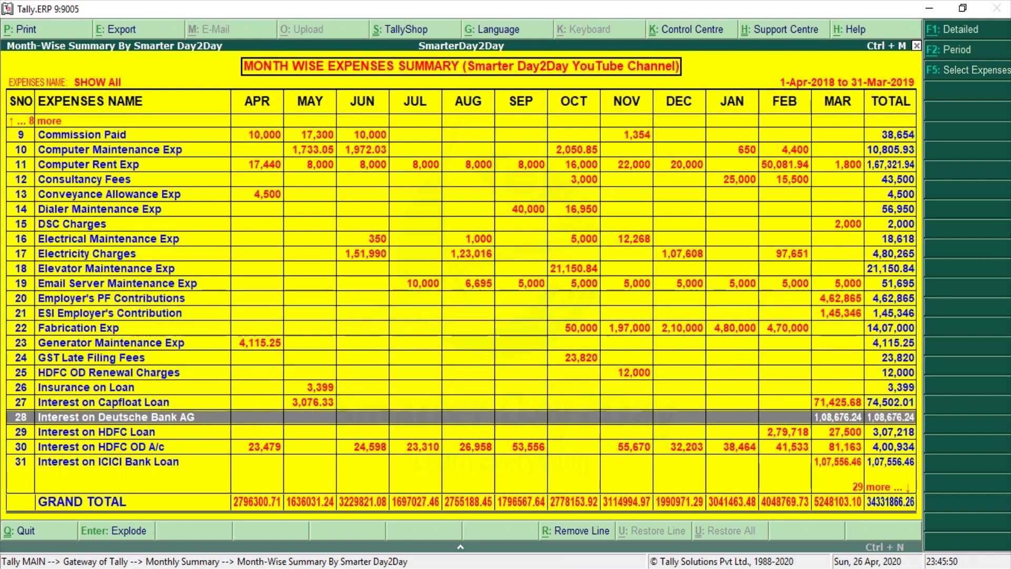
- Check the expense rows below Interest on Deutsche Bank AG
key("Down")
key("Down")
key("Down")
key("Down")
key("Down")
key("Down")
key("Down")
key("Down")
key("Down")
key("Down")
key("Down")
key("Down")
key("Down")
key("Down")
key("Down")
key("Down")
key("Down")
key("Down")
key("Down")
- Go back up the expense rows to Audit Fees
key("Up")
key("Up")
key("Up")
key("Up")
key("Up")
key("Up")
key("Up")
key("Up")
key("Up")
key("Up")
key("Up")
key("Up")
key("Up")
key("Up")
key("Up")
key("Up")
key("Up")
key("Up")
key("Up")
key("Up")
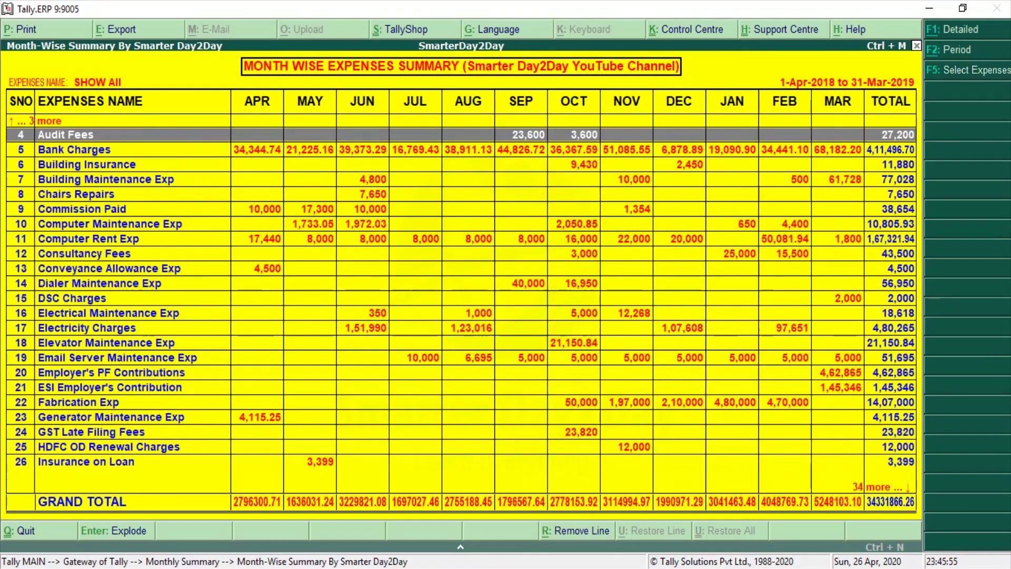
- Check the monthly amounts of the expense rows from Audit Fees down to Fabrication Exp
key("Down")
key("Down")
key("Down")
key("Down")
key("Down")
key("Down")
key("Down")
key("Down")
key("Down")
key("Down")
key("Down")
key("Down")
key("Down")
key("Down")
key("Down")
key("Down")
key("Down")
key("Down")
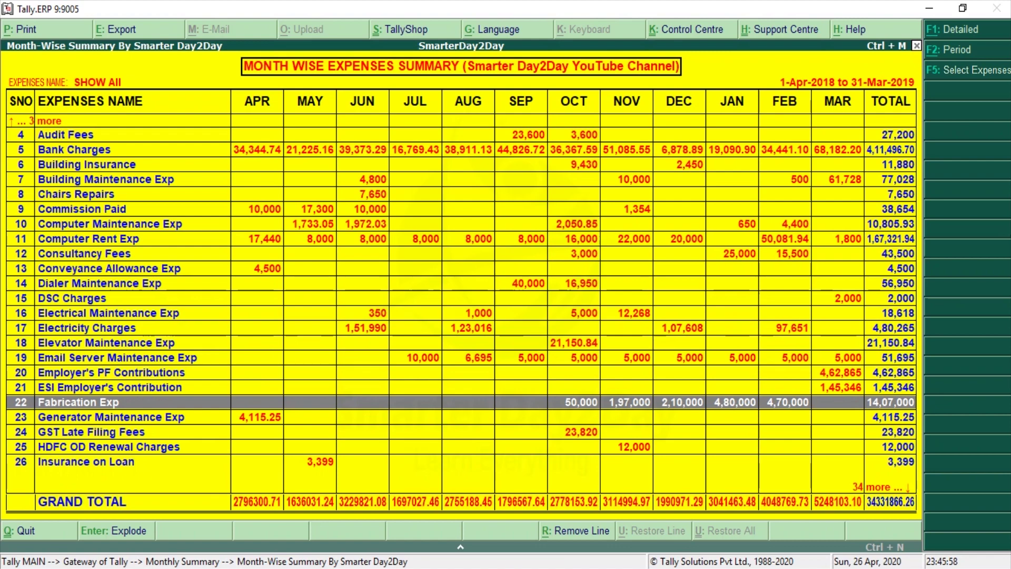
- Review the monthly amounts of the expense rows from Fabrication Exp down to Staff Incentive Exp
key("Down")
key("Down")
key("Down")
key("Down")
key("Down")
key("Down")
key("Down")
key("Down")
key("Down")
key("Down")
key("Down")
key("Down")
key("Down")
key("Down")
key("Down")
key("Down")
key("Down")
key("Down")
key("Down")
key("Down")
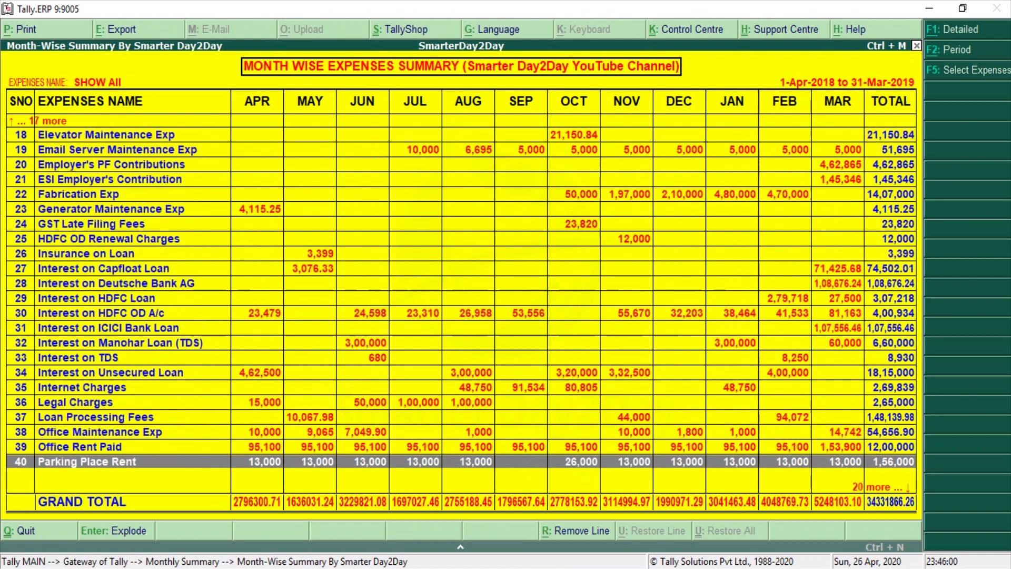
key("Down")
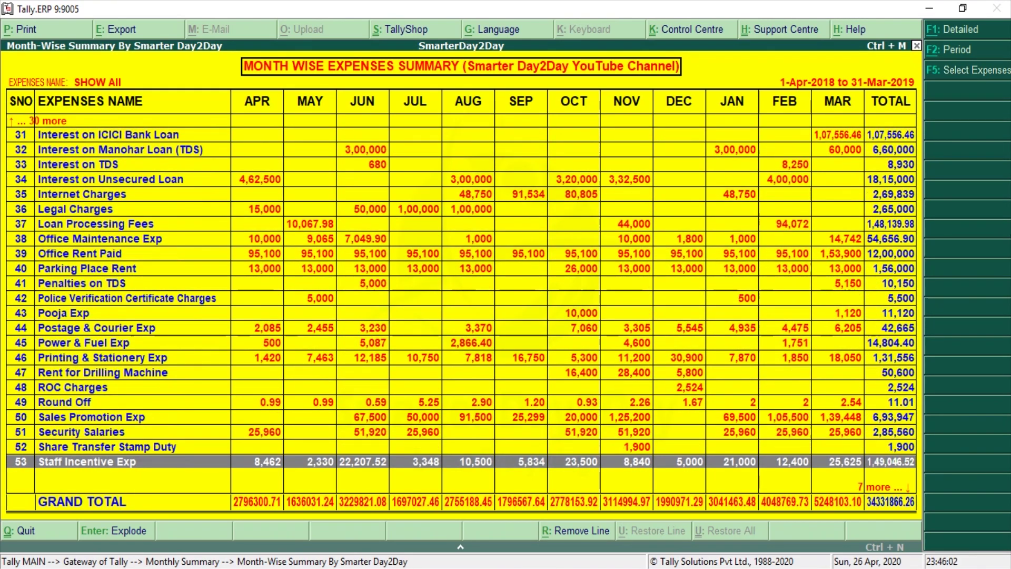
- View the expense rows down to Staff Welfare Exp and return to the Security Salaries row
key("Down")
key("Down")
key("Up")
key("Up")
key("Up")
key("Up")
key("Up")
key("Down")
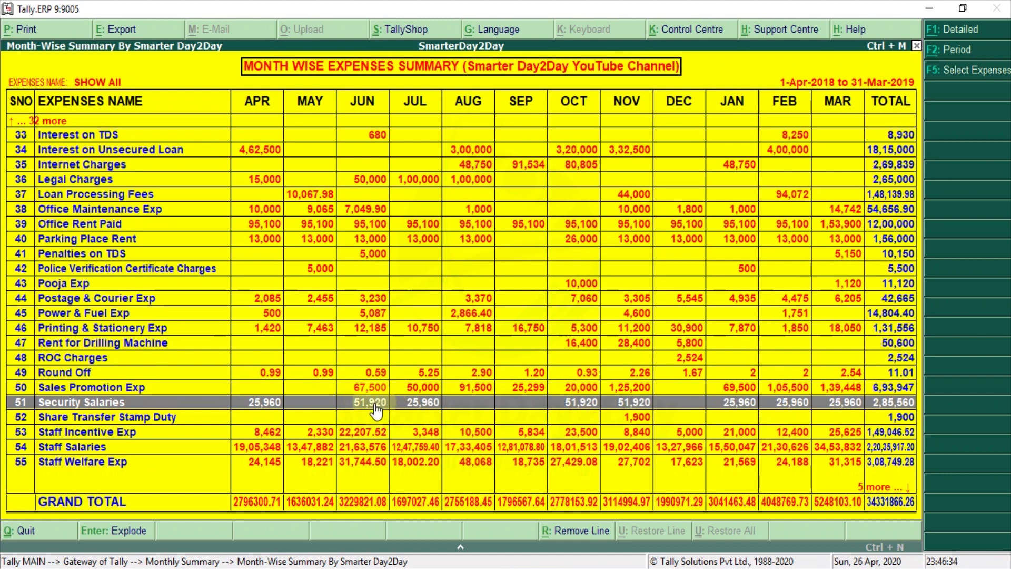
- Explode the ROC Charges expense into its detailed breakdown and select the breakdown line beneath it
key("Up")
key("Up")
key("Up")
key("Up")
key("Up")
key("Up")
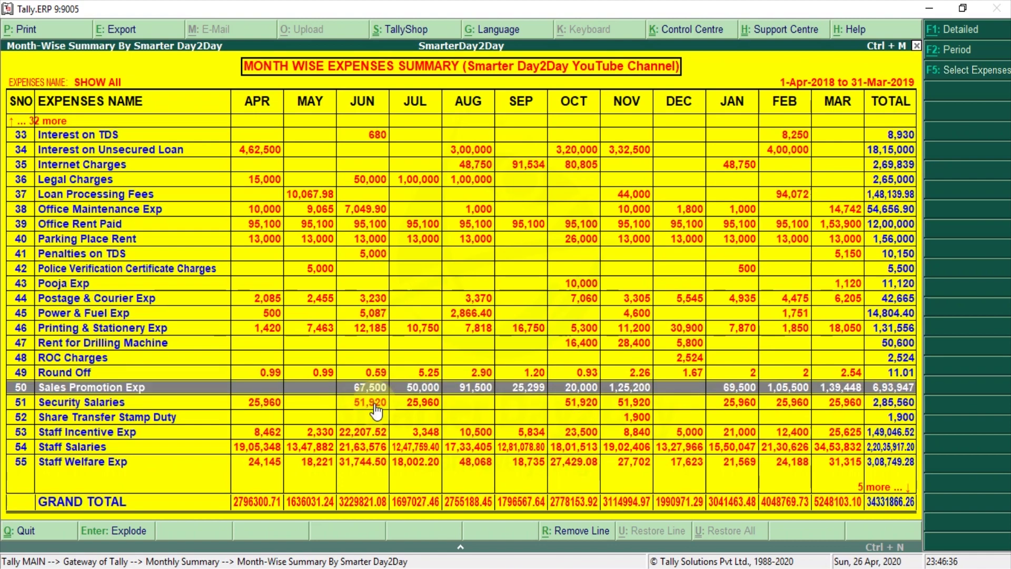
key("Down")
key("Down")
key("Down")
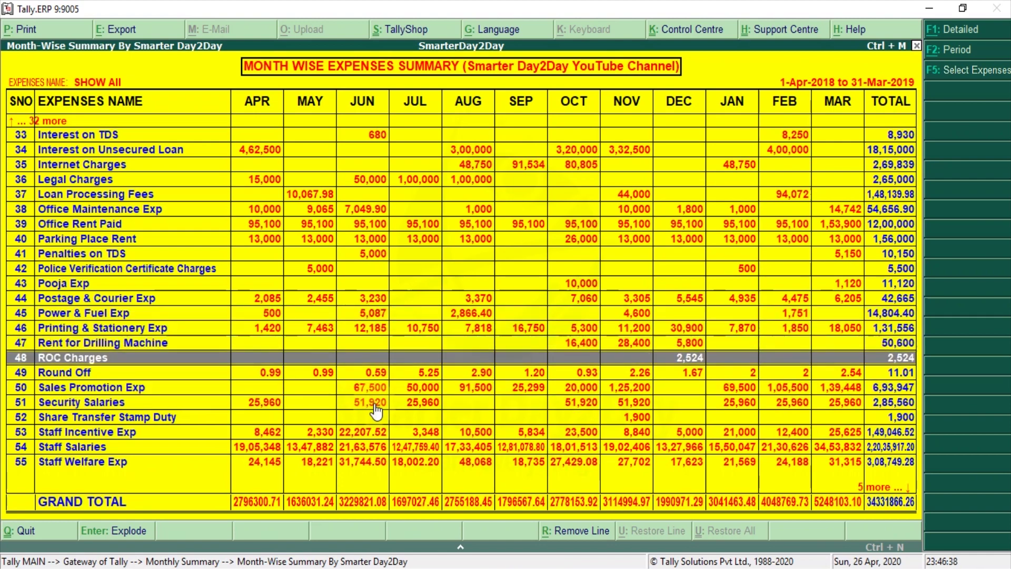
left_click(694, 358)
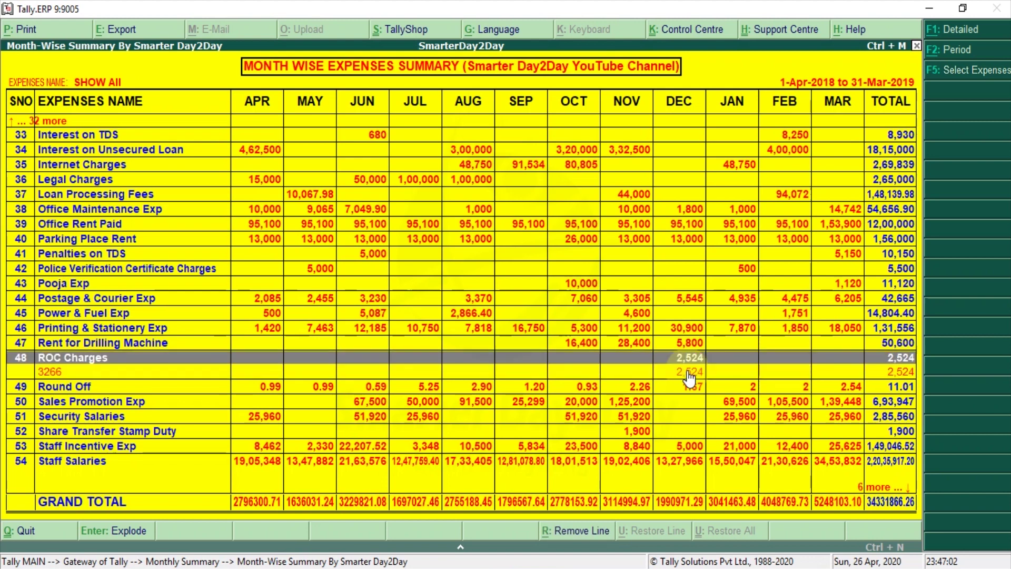
key("Down")
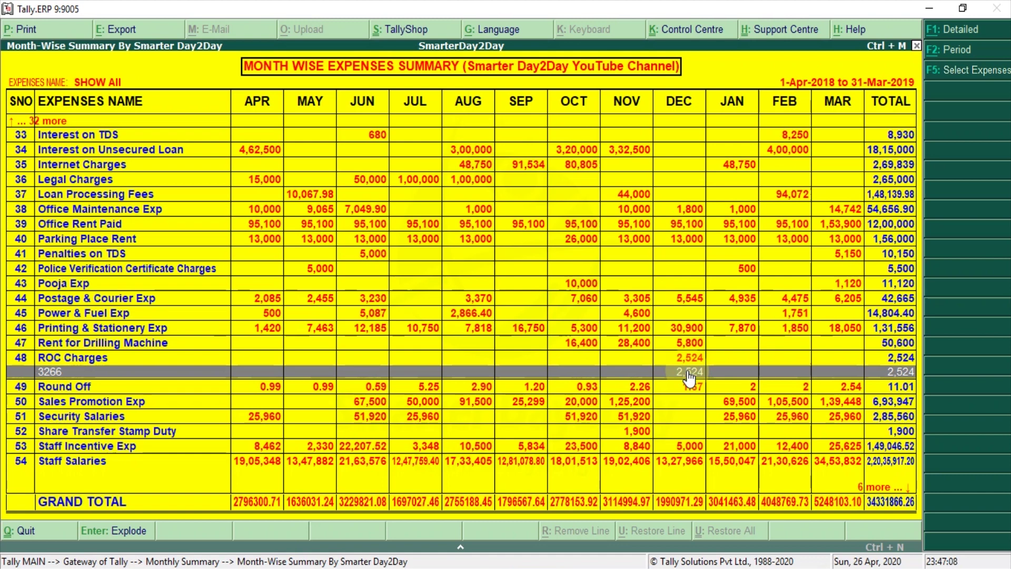
- Explode the Share Transfer Stamp Duty expense into its detailed breakdown and select the breakdown line beneath it
key("Up")
key("Down")
key("Down")
key("Down")
key("Down")
key("Down")
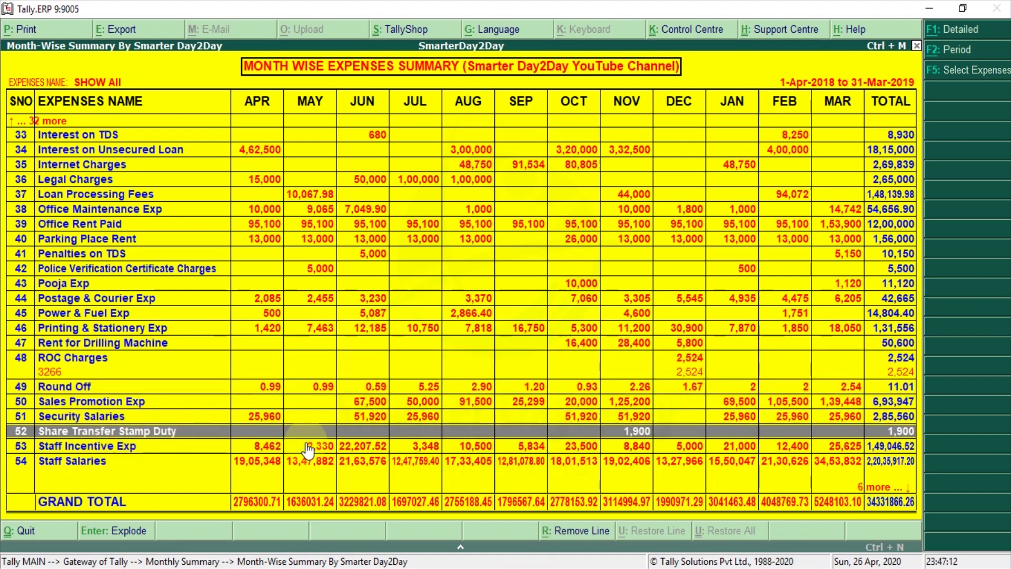
left_click(639, 431)
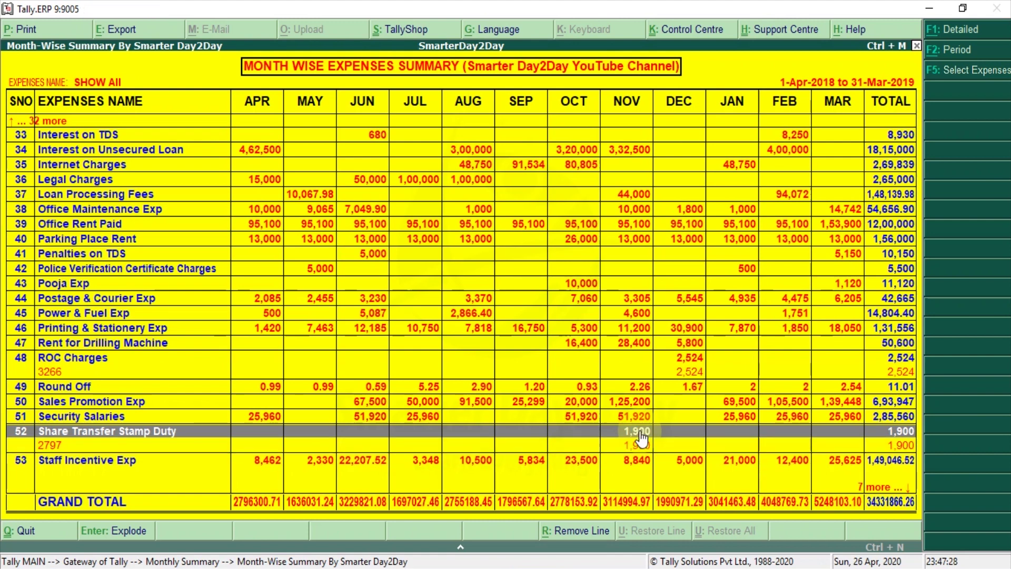
key("Down")
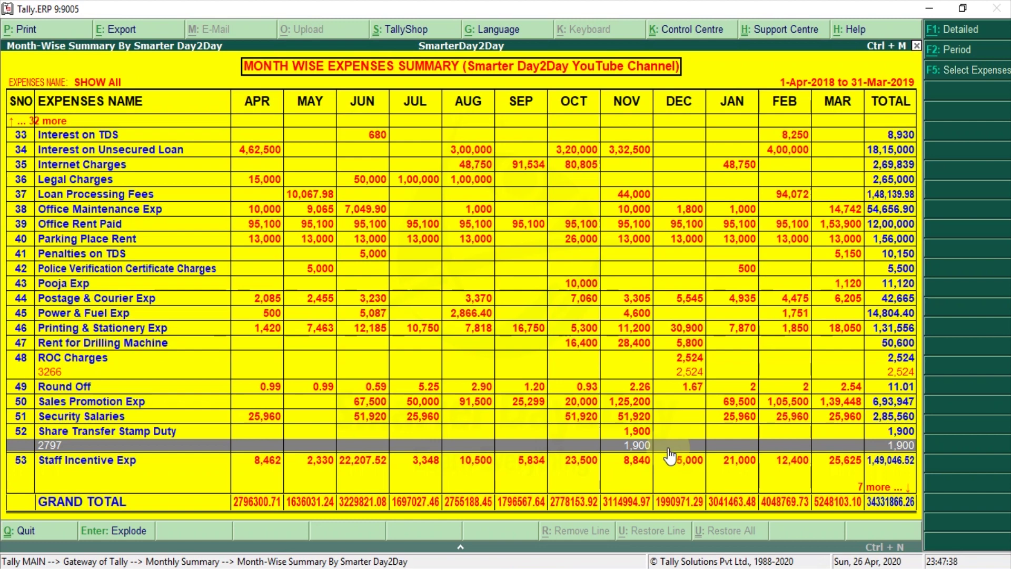
- Return from the Share Transfer Stamp Duty breakdown to the first expense row, Accounting Charges
key("Up")
key("Up")
key("Up")
key("Up")
key("Up")
key("Up")
key("Up")
key("Up")
key("Up")
key("Up")
key("Up")
key("Up")
key("Up")
key("Up")
key("Up")
key("Up")
key("Up")
key("Up")
key("Up")
key("Up")
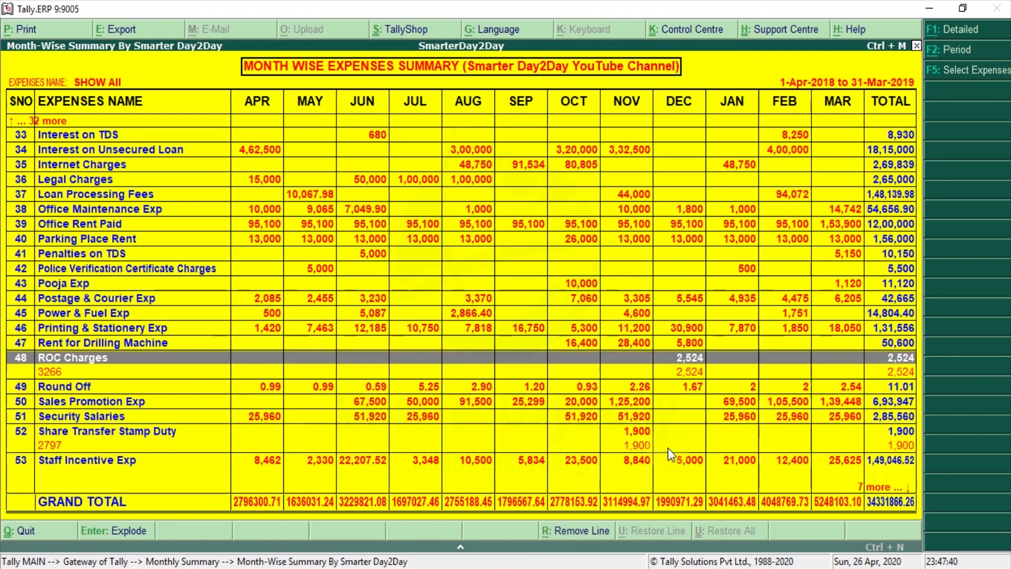
key("Up")
key("Up")
key("Up")
key("Up")
key("Up")
key("Up")
key("Up")
key("Up")
key("Up")
key("Up")
key("Up")
key("Up")
key("Up")
key("Up")
key("Up")
key("Up")
key("Up")
key("Up")
key("Up")
key("Up")
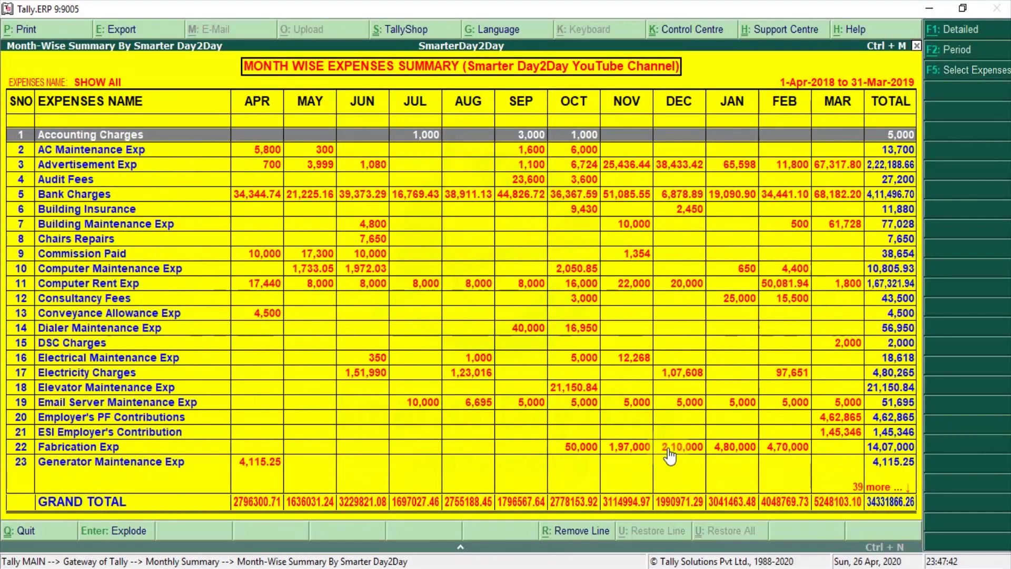
- Examine the month-wise amounts of the expense rows from Accounting Charges down to Email Server Maintenance Exp
key("Down")
key("Down")
key("Down")
key("Down")
key("Down")
key("Down")
key("Down")
key("Down")
key("Down")
key("Down")
key("Down")
key("Down")
key("Down")
key("Down")
key("Down")
key("Down")
key("Down")
key("Down")
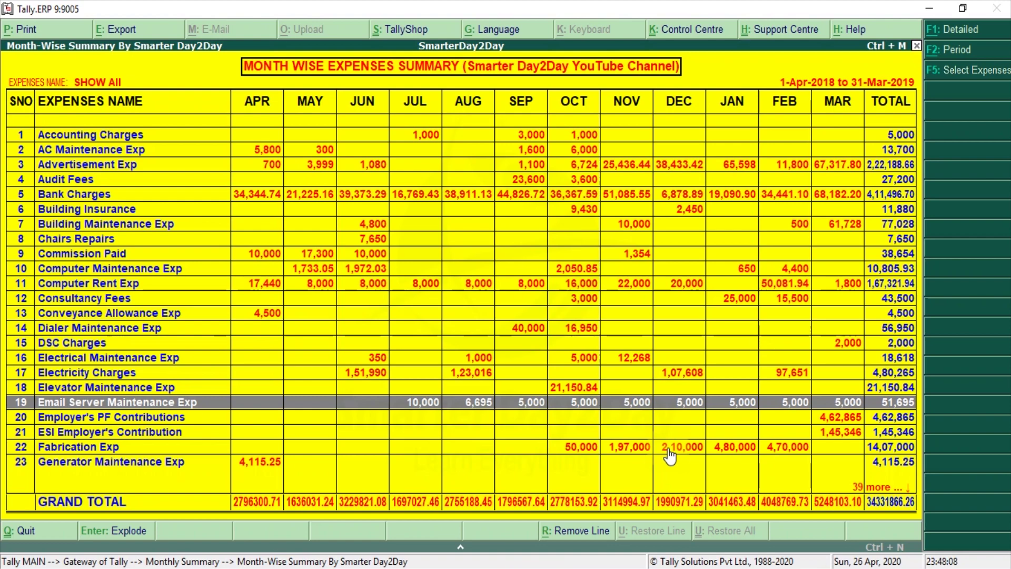
- Review the expense rows in reverse order from Email Server Maintenance Exp back to Audit Fees
key("Up")
key("Up")
key("Up")
key("Up")
key("Up")
key("Up")
key("Up")
key("Up")
key("Up")
key("Up")
key("Up")
key("Up")
key("Up")
key("Up")
key("Up")
key("Up")
key("Up")
key("Up")
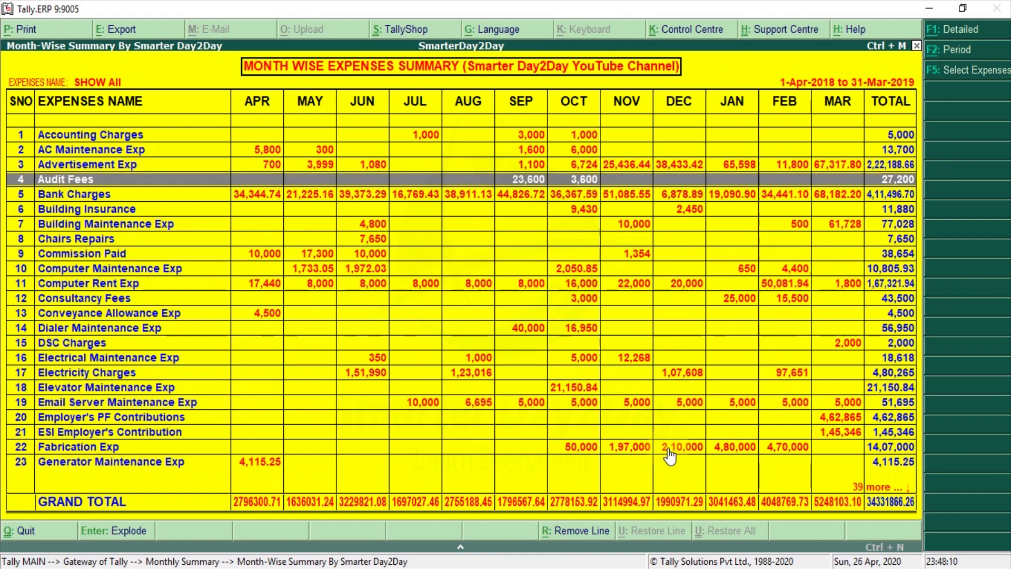
- Examine the monthly amounts and totals of the expense rows from Audit Fees down to Interest on Capfloat Loan
key("Down")
key("Down")
key("Down")
key("Down")
key("Down")
key("Down")
key("Down")
key("Down")
key("Down")
key("Down")
key("Down")
key("Down")
key("Down")
key("Down")
key("Down")
key("Down")
key("Down")
key("Down")
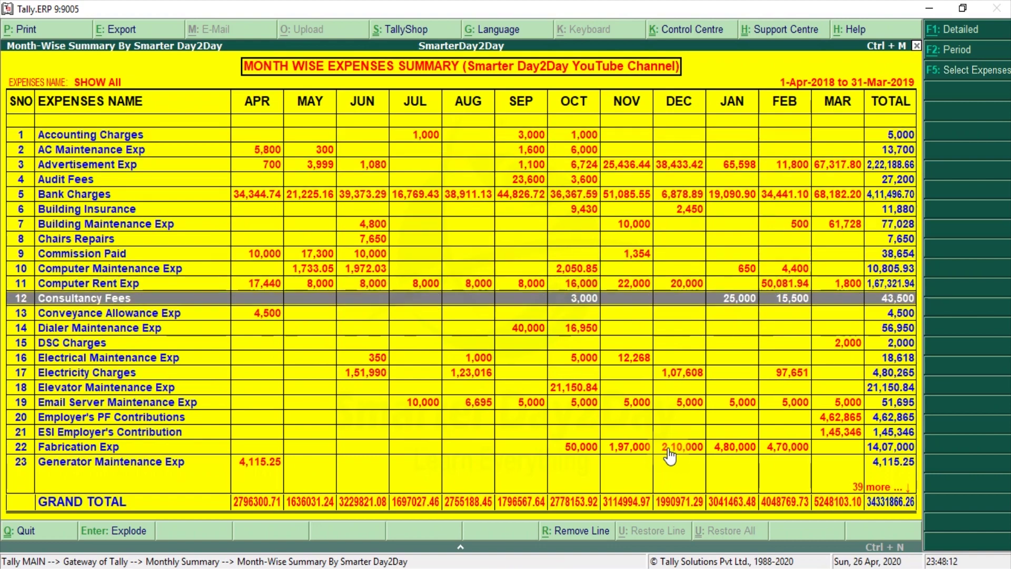
key("Down")
key("Down")
key("Down")
key("Down")
key("Down")
key("Down")
key("Down")
key("Down")
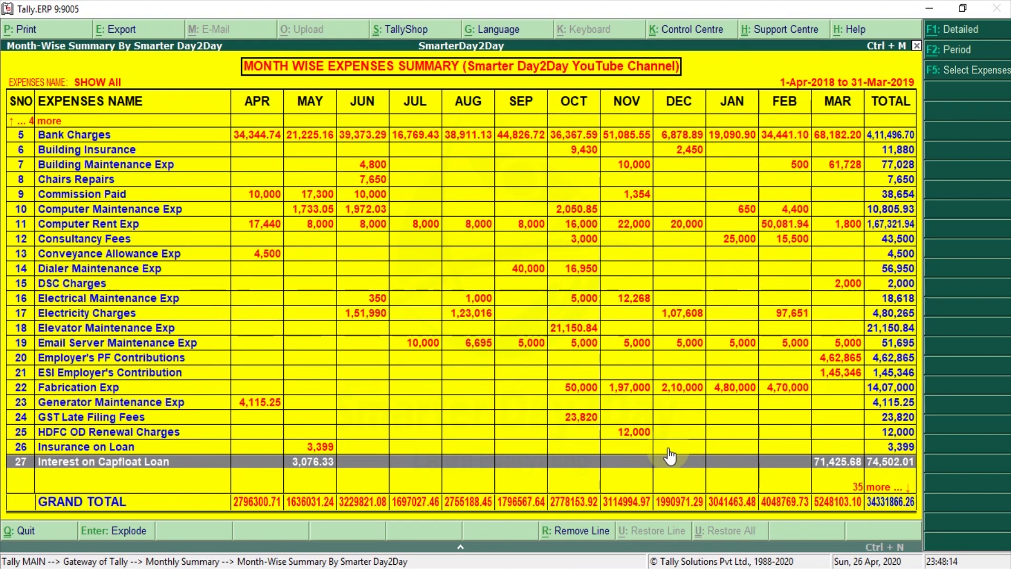